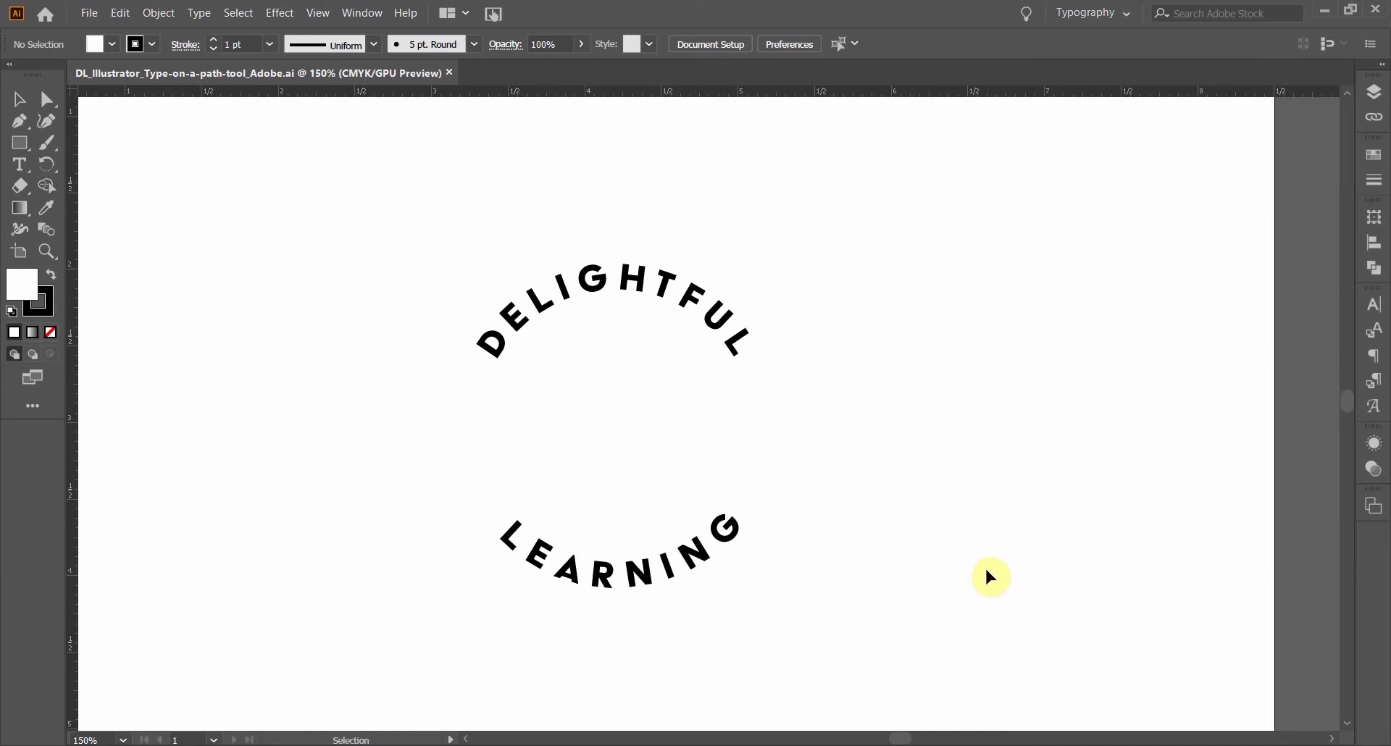
Marquee-select the finished DELIGHTFUL/LEARNING badge text to show its circular path
{"action": "left_click_drag", "start_coordinate": [823, 251], "coordinate": [602, 635]}
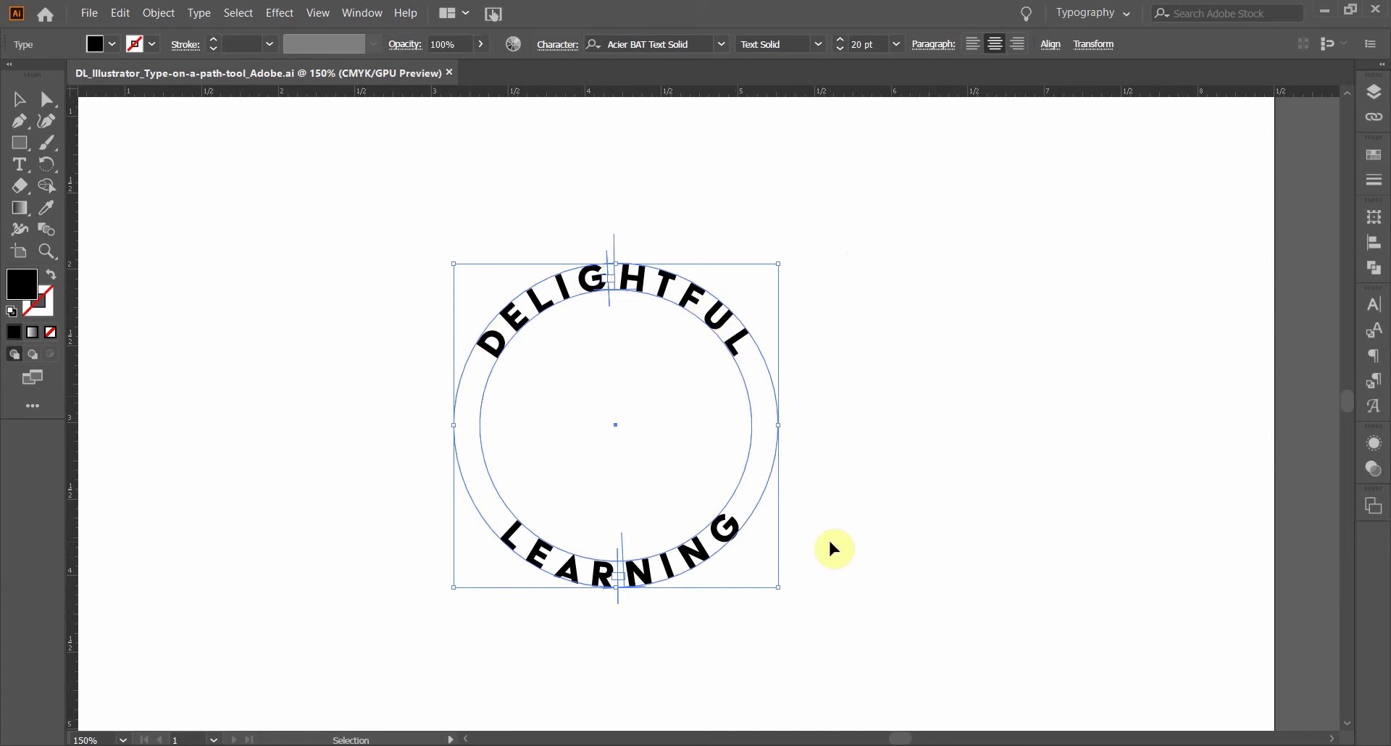
Draw a circle with the Ellipse Tool below the badge, swapped to a 1 pt stroke with no fill
{"action": "left_click", "coordinate": [875, 469]}
{"action": "scroll", "coordinate": [875, 469], "scroll_direction": "down", "scroll_amount": 10}
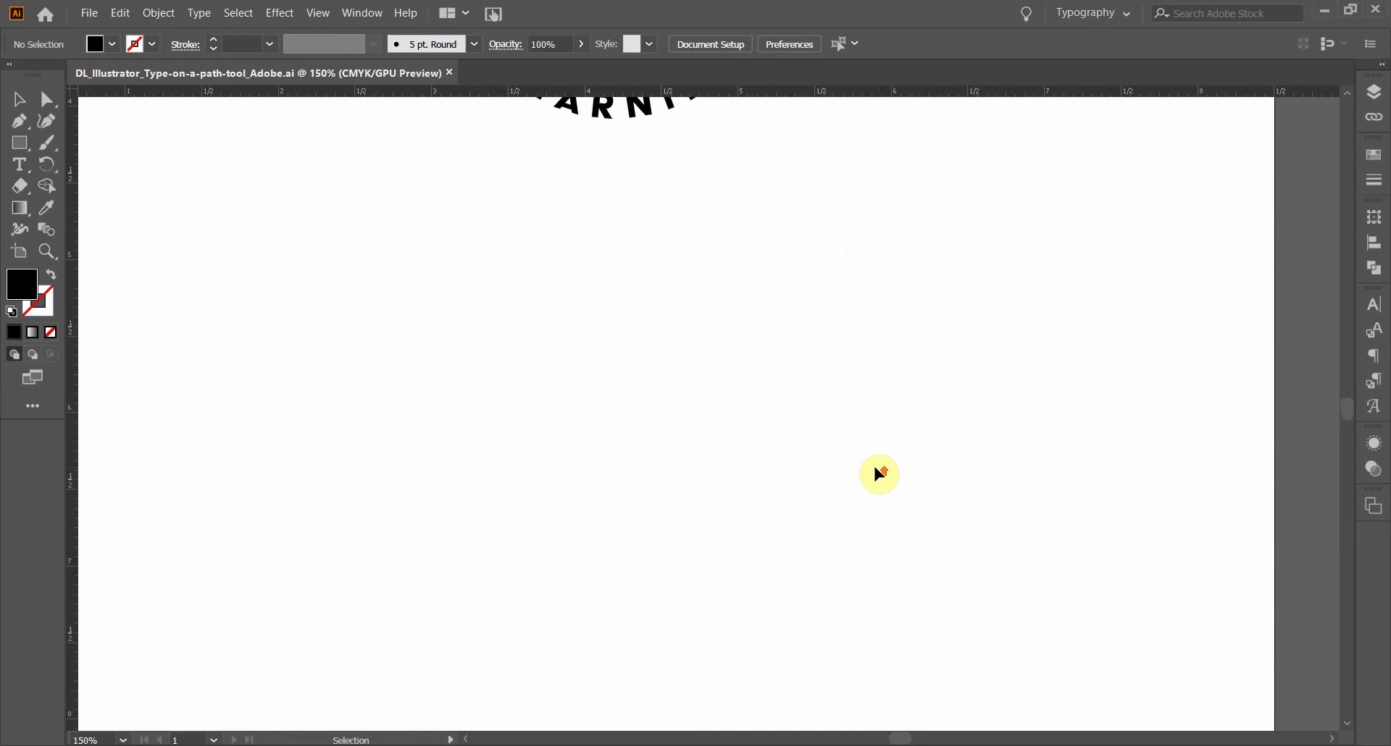
{"action": "scroll", "coordinate": [878, 472], "scroll_direction": "up", "scroll_amount": 1}
{"action": "left_click", "coordinate": [22, 147]}
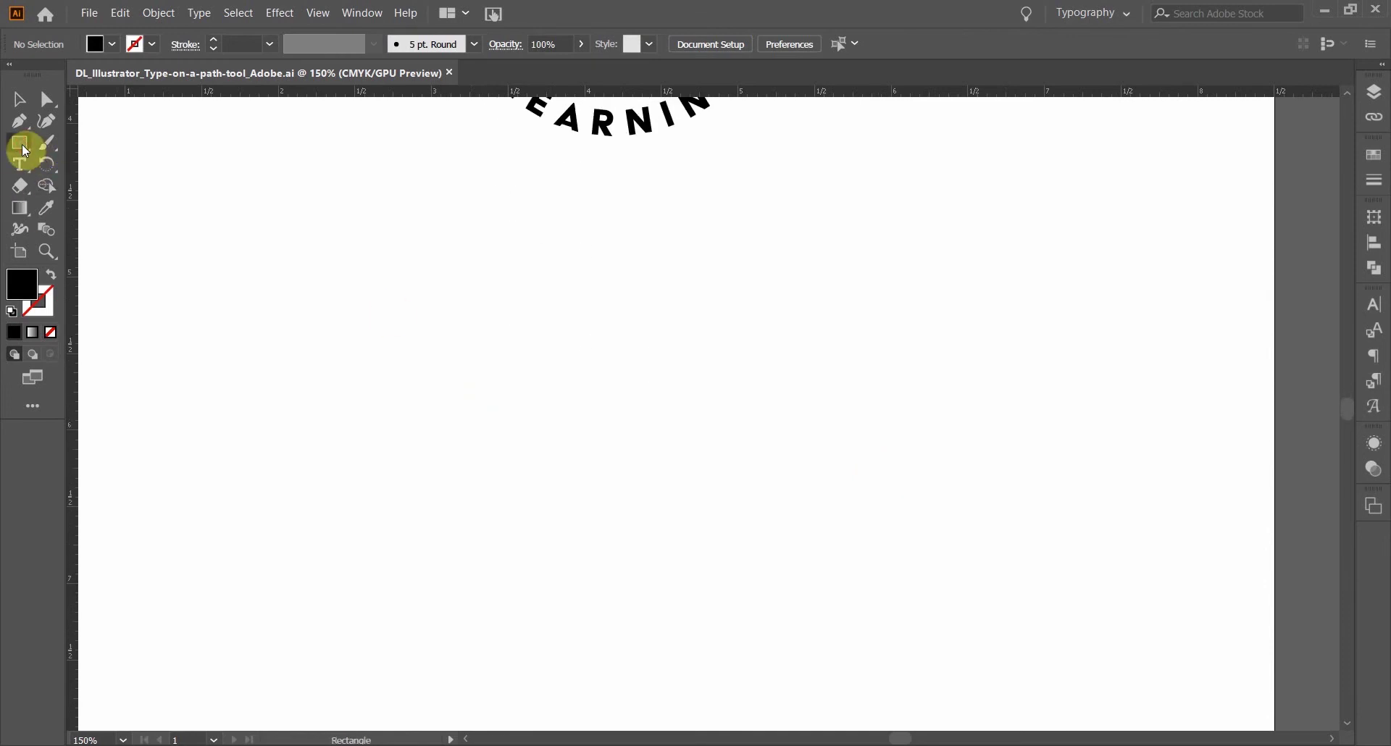
{"action": "left_click_drag", "start_coordinate": [26, 150], "coordinate": [58, 163]}
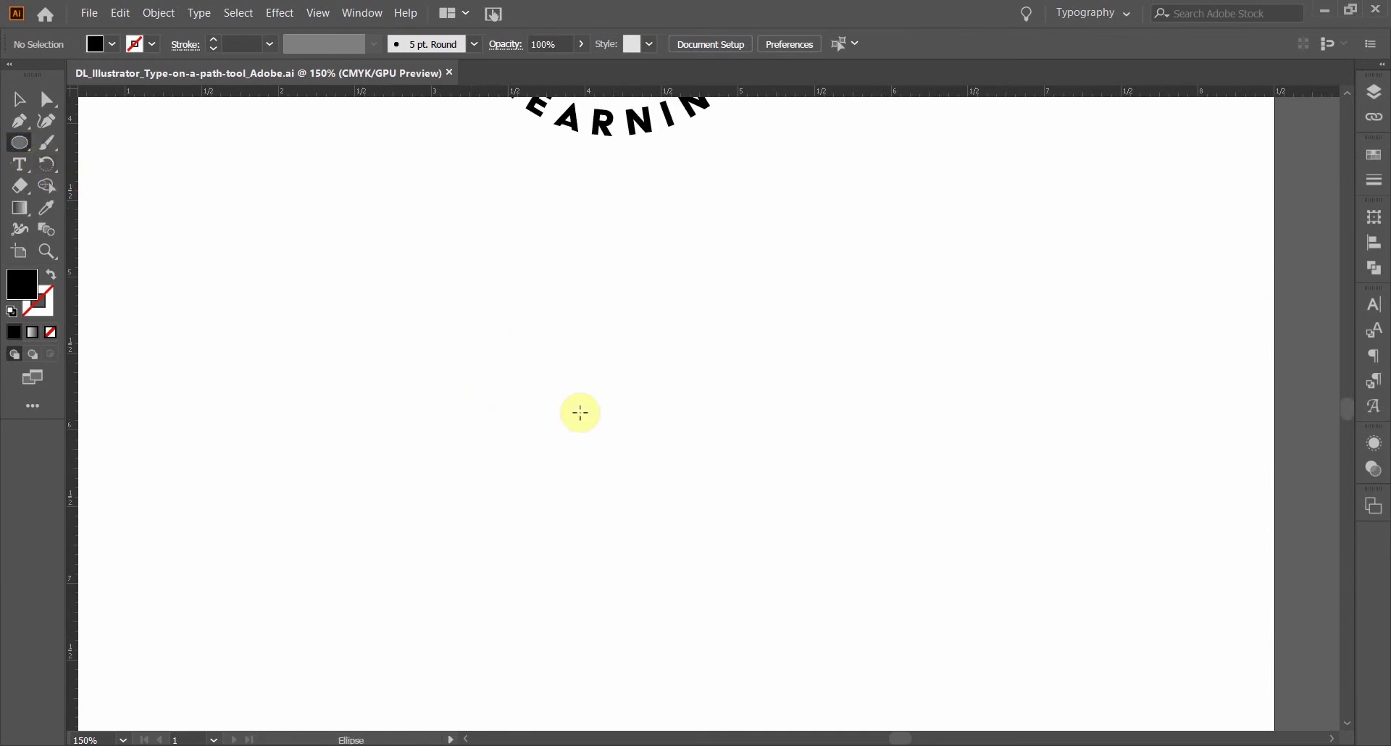
{"action": "left_click_drag", "start_coordinate": [525, 372], "coordinate": [805, 599]}
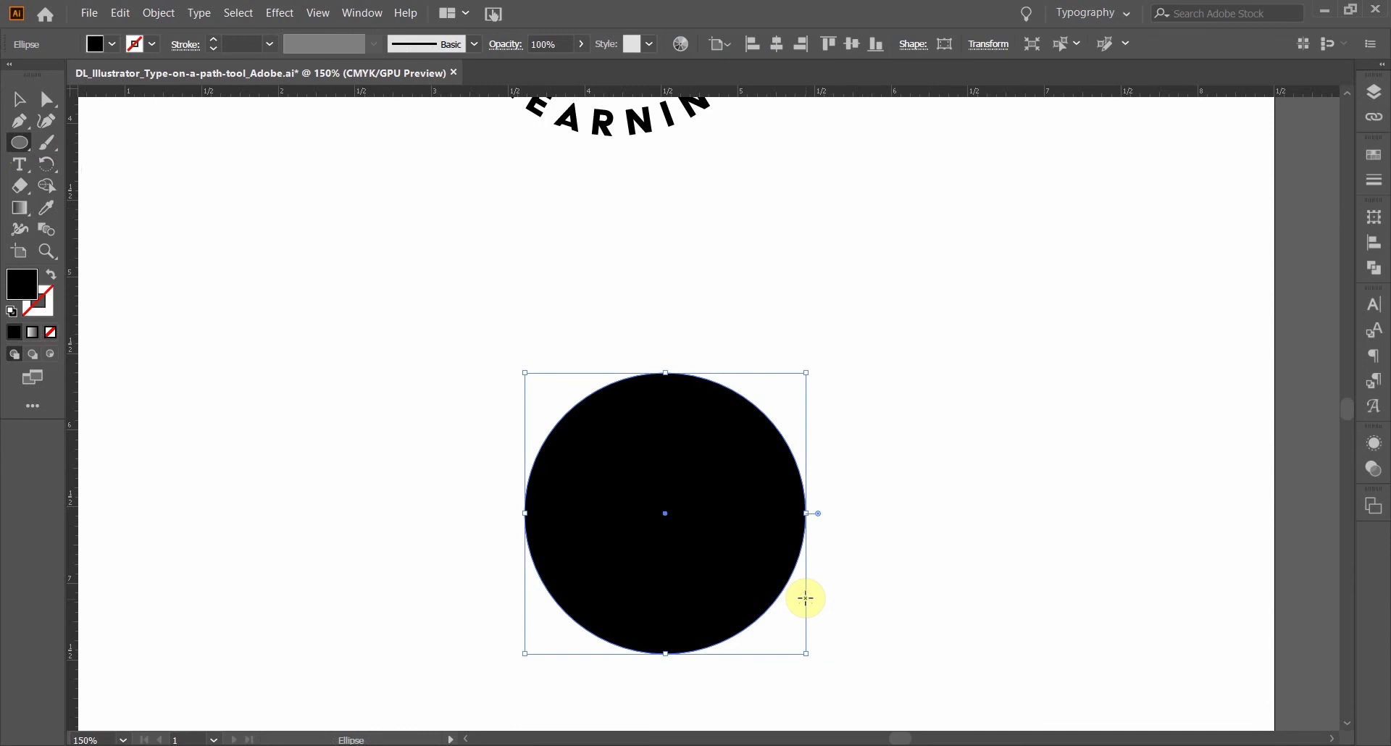
{"action": "left_click", "coordinate": [51, 278]}
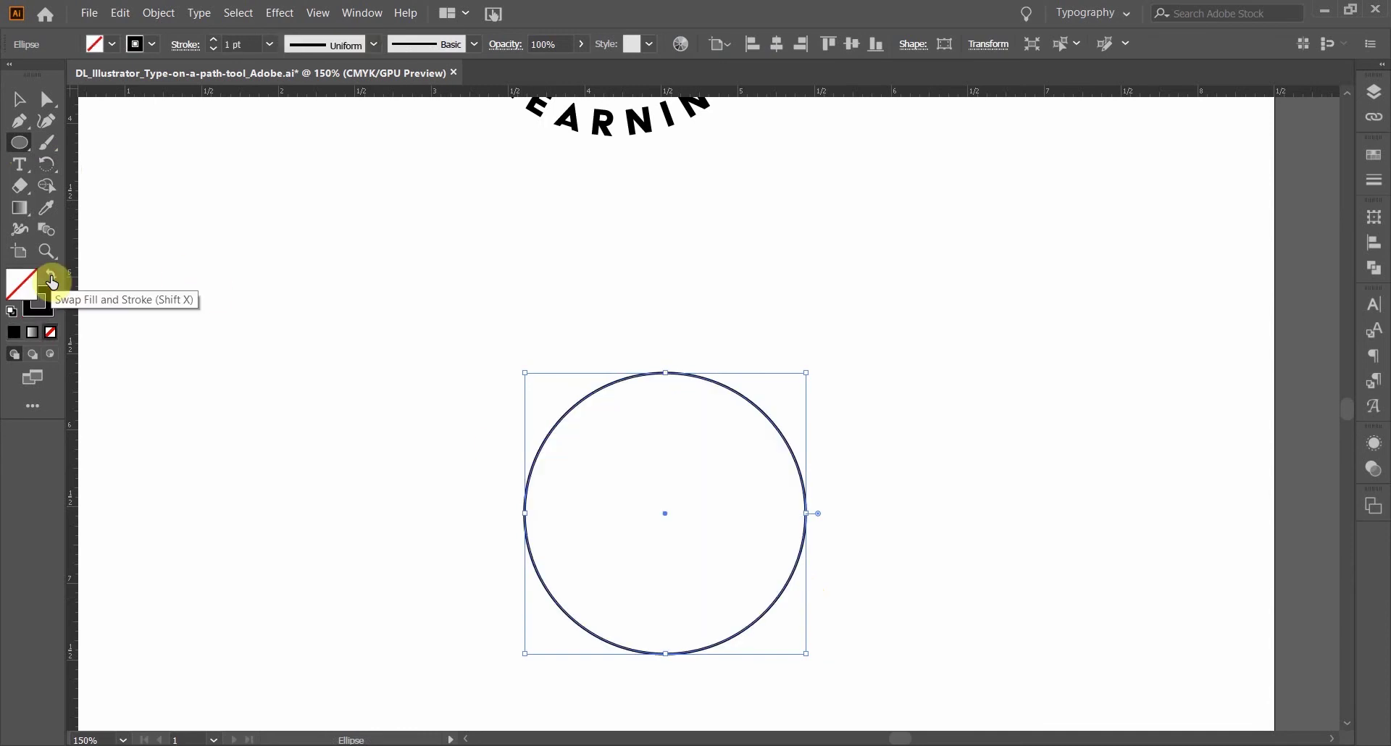
Type DELIGHTFUL along the top of the new circle with the Type on a Path Tool
{"action": "left_click", "coordinate": [18, 170]}
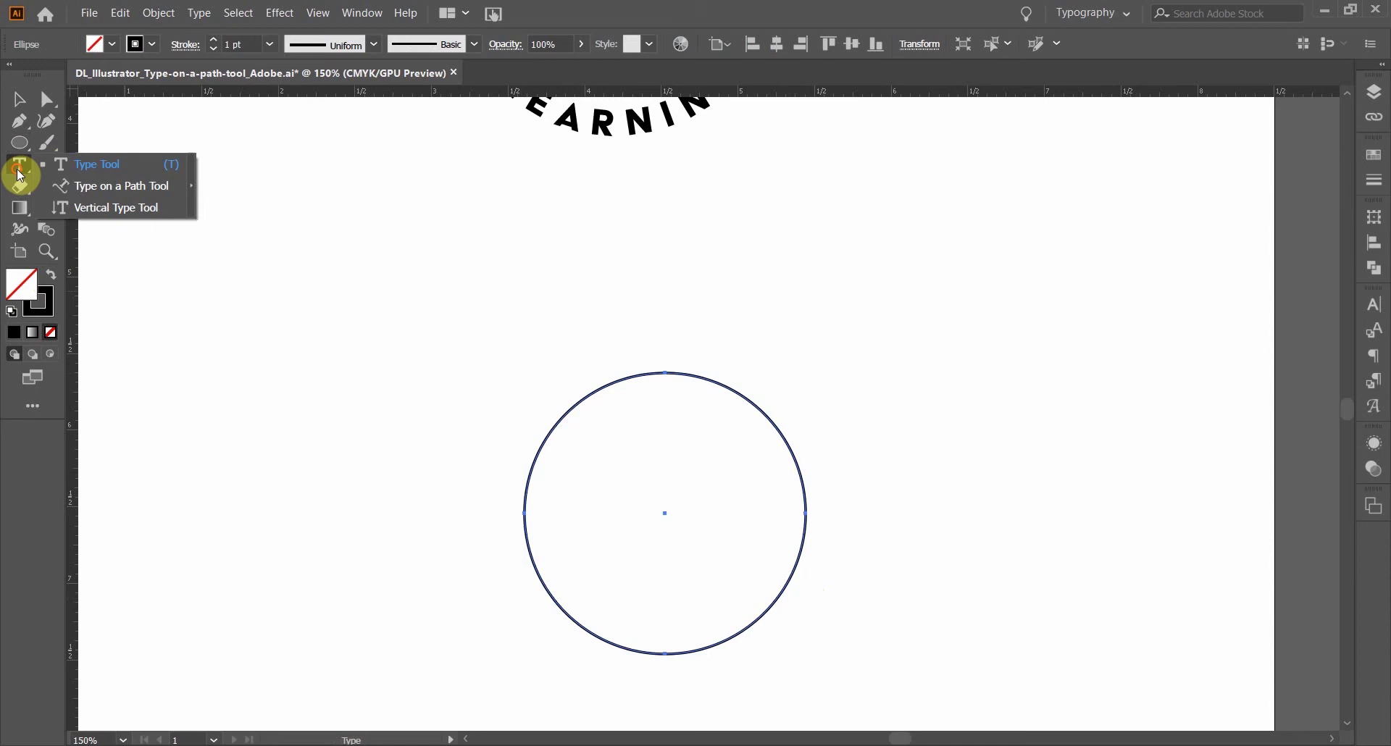
{"action": "left_click", "coordinate": [92, 187]}
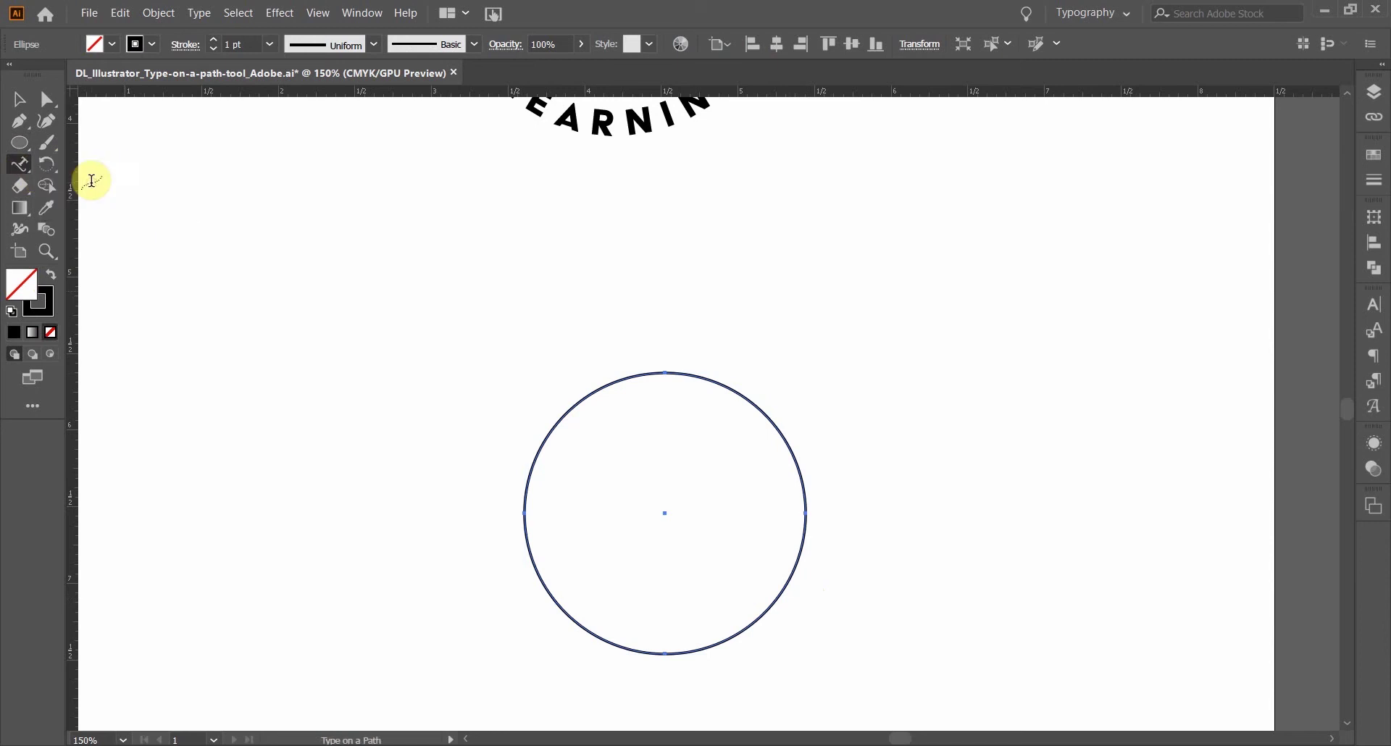
{"action": "left_click", "coordinate": [658, 372]}
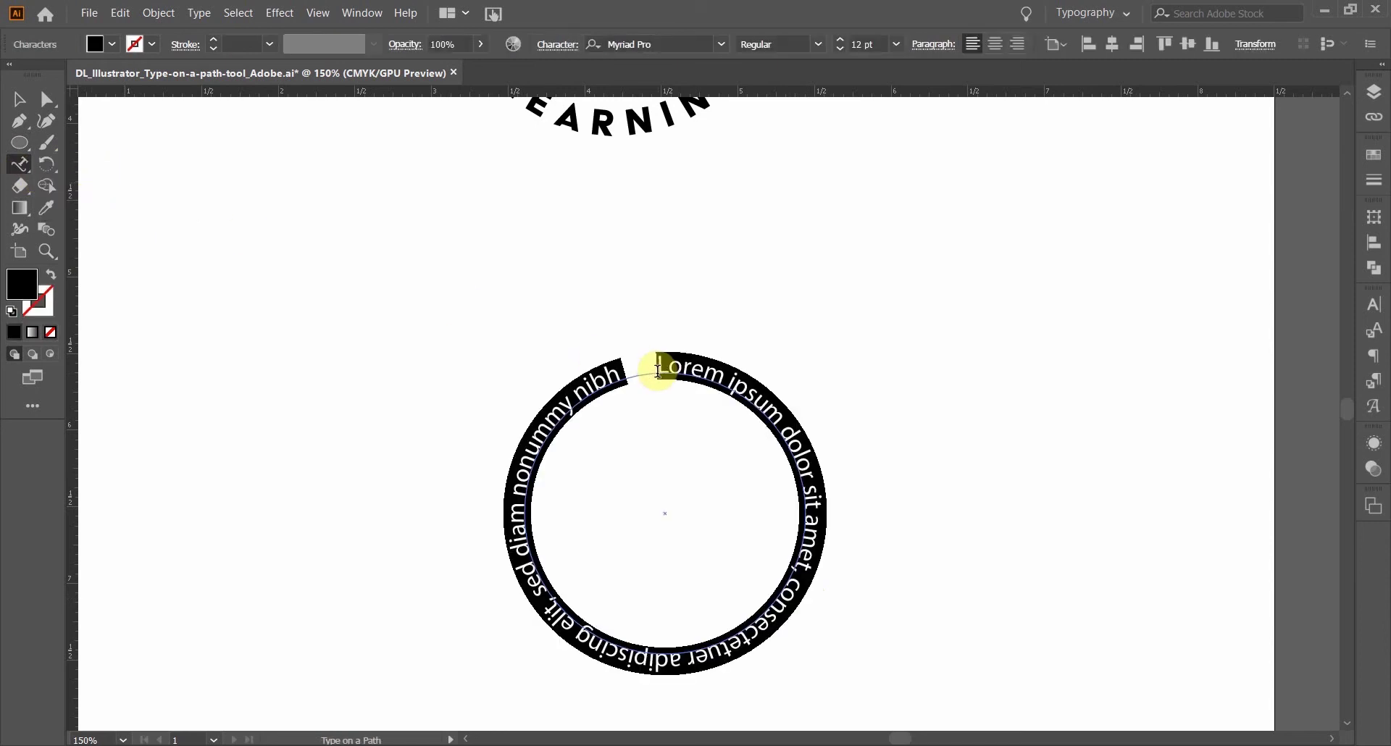
{"action": "type", "text": "DE"}
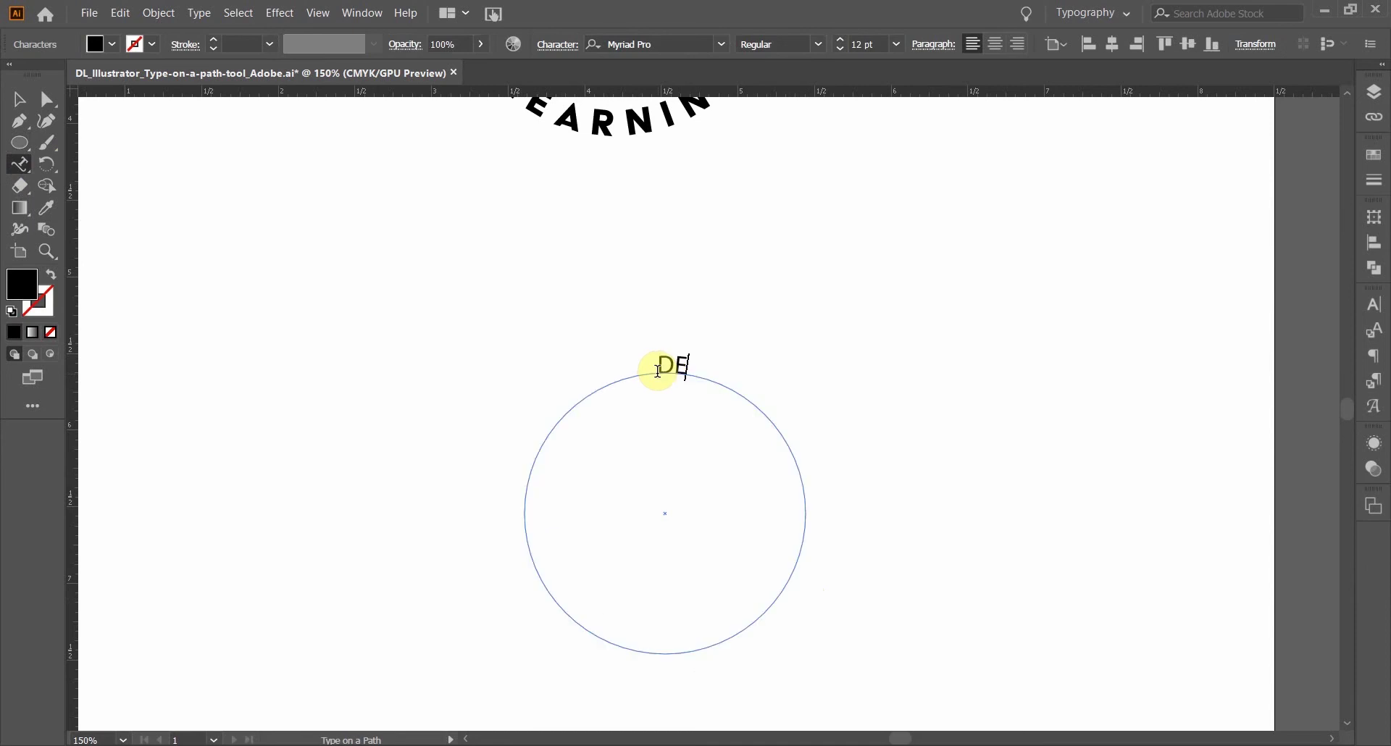
{"action": "type", "text": "LIGHTFUL"}
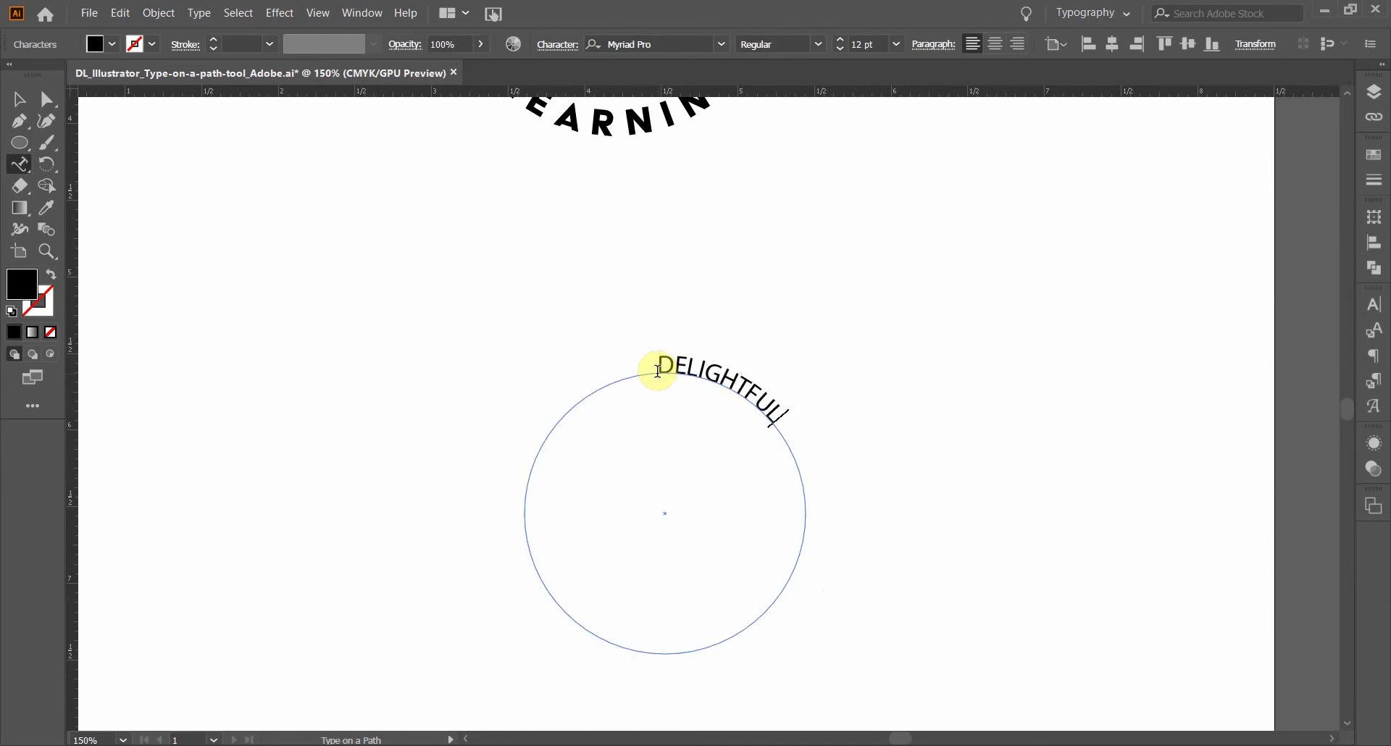
{"action": "key", "text": "Escape"}
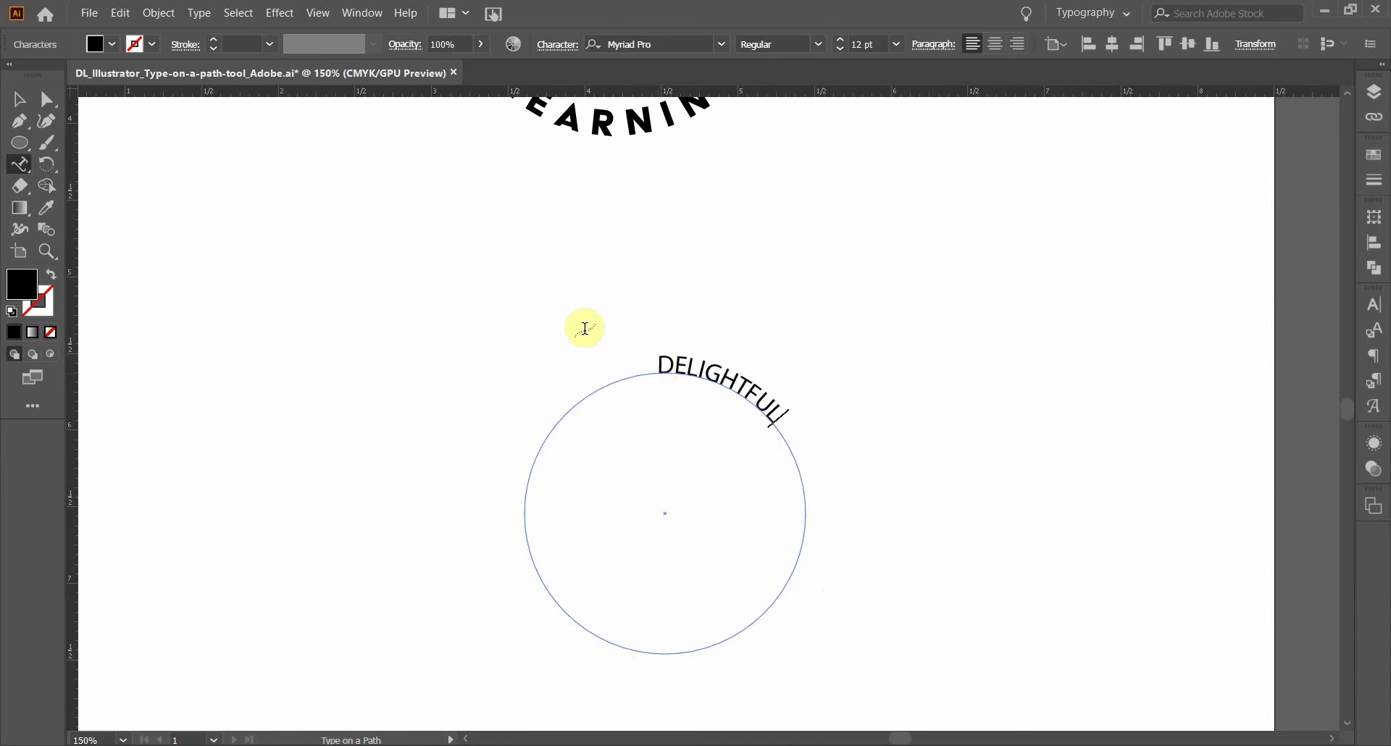
Inspect the original badge text's style, undoing an accidental move of it
{"action": "left_click", "coordinate": [24, 106]}
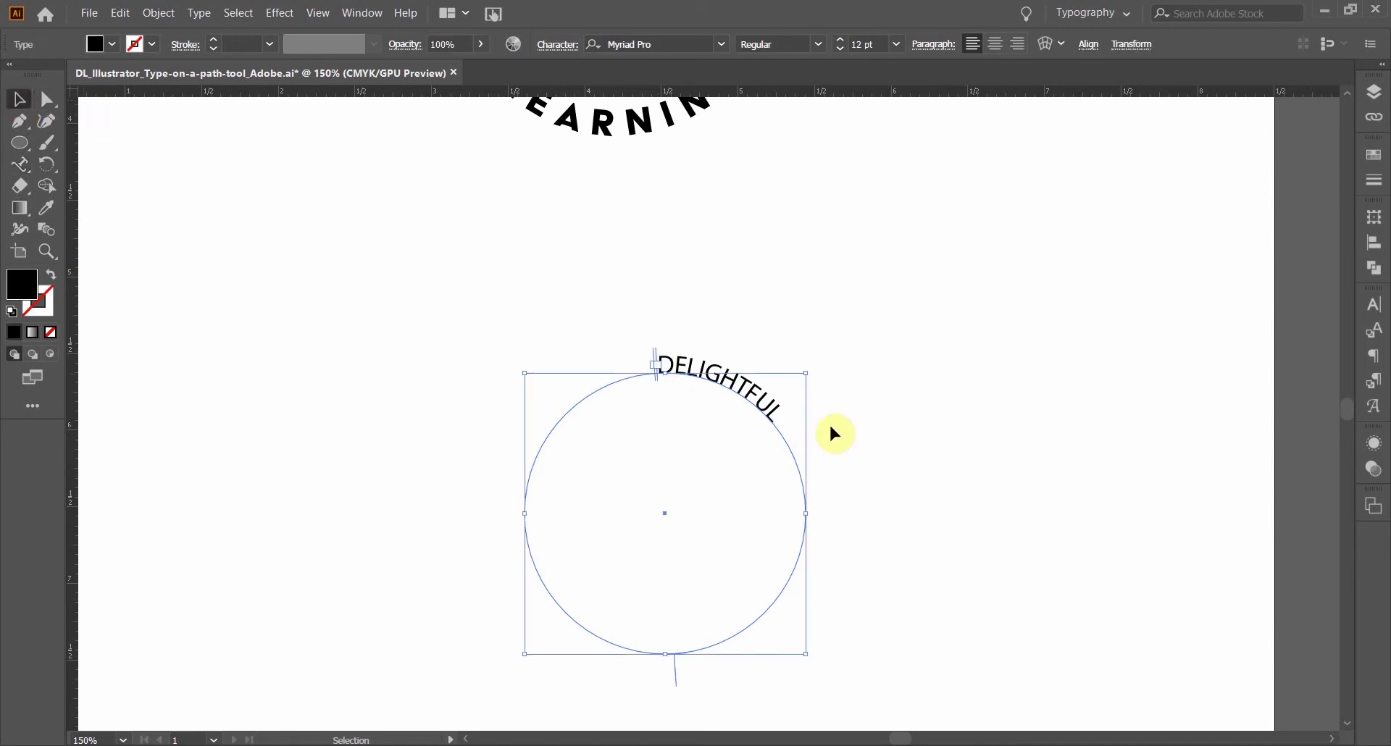
{"action": "scroll", "coordinate": [857, 277], "scroll_direction": "up", "scroll_amount": 5}
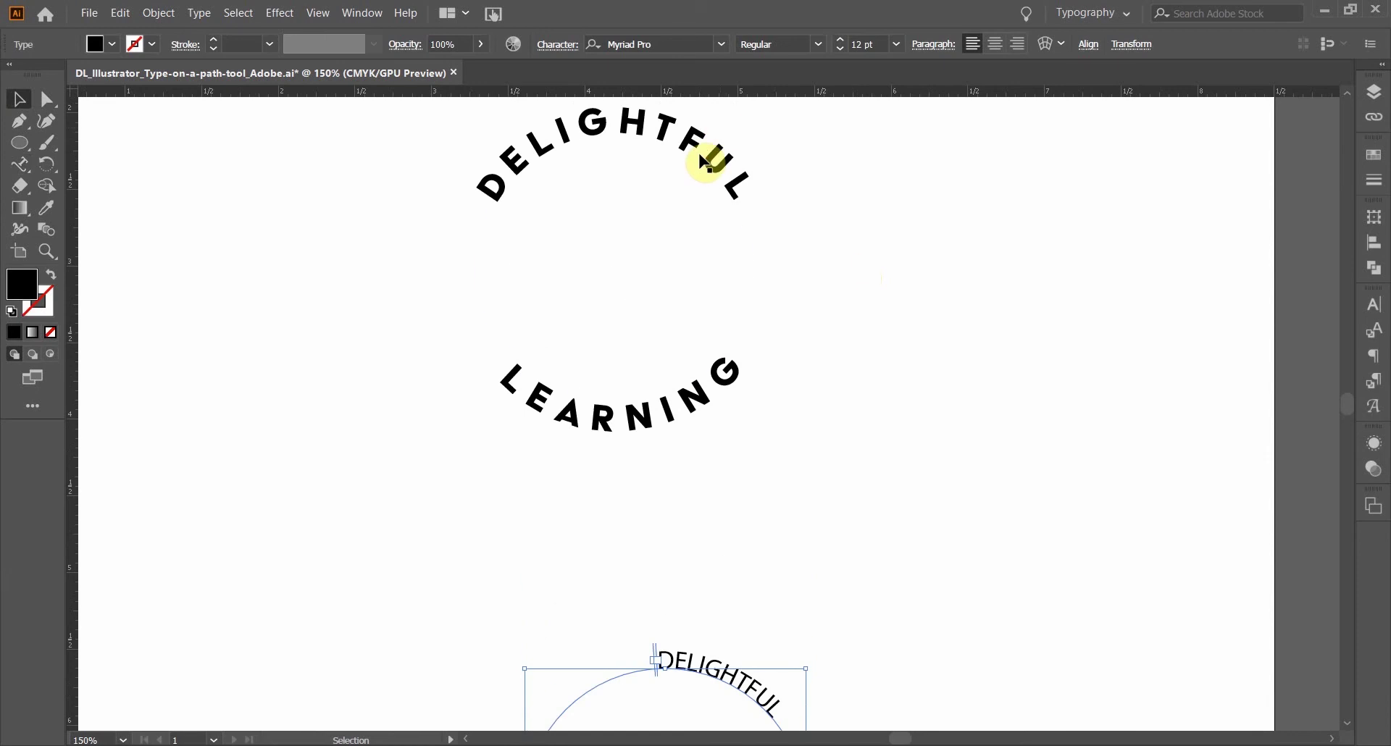
{"action": "left_click", "coordinate": [706, 161]}
{"action": "left_click_drag", "start_coordinate": [739, 169], "coordinate": [885, 176]}
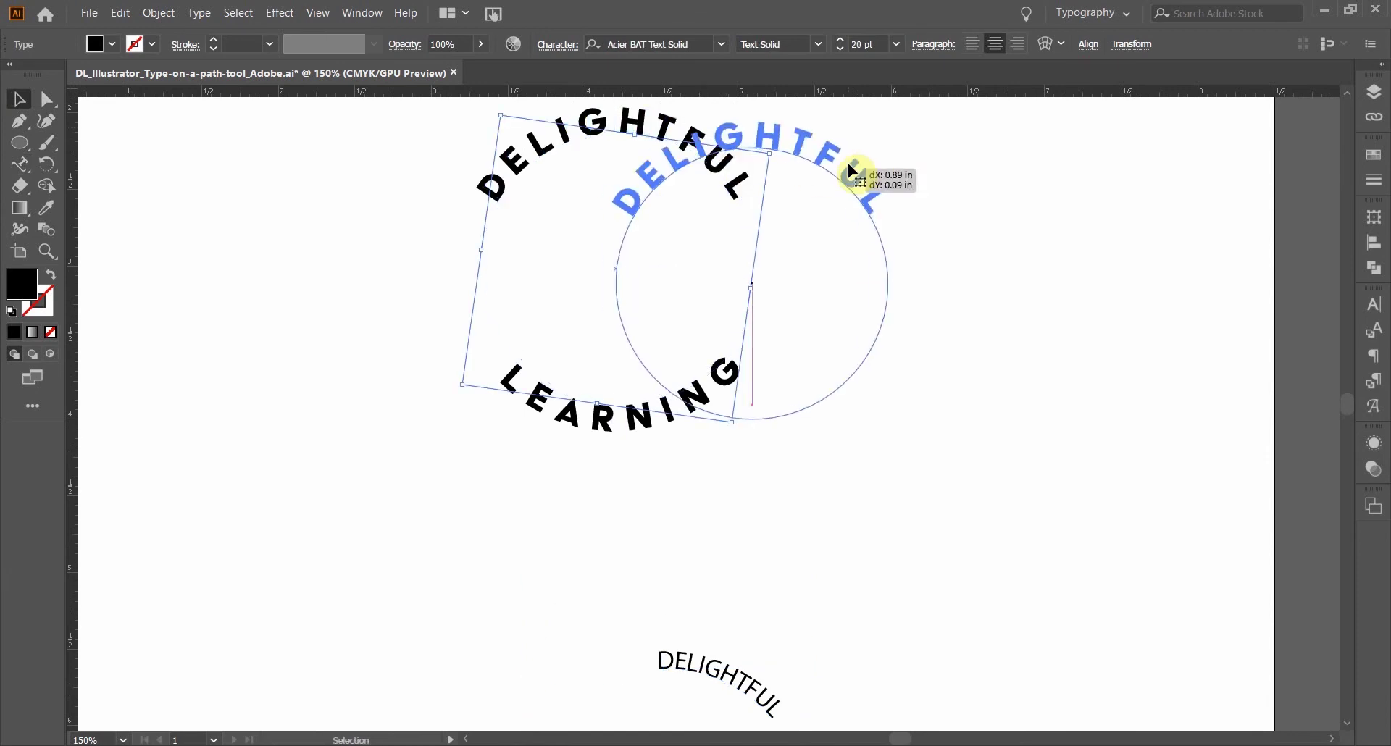
{"action": "key", "text": "ctrl+z"}
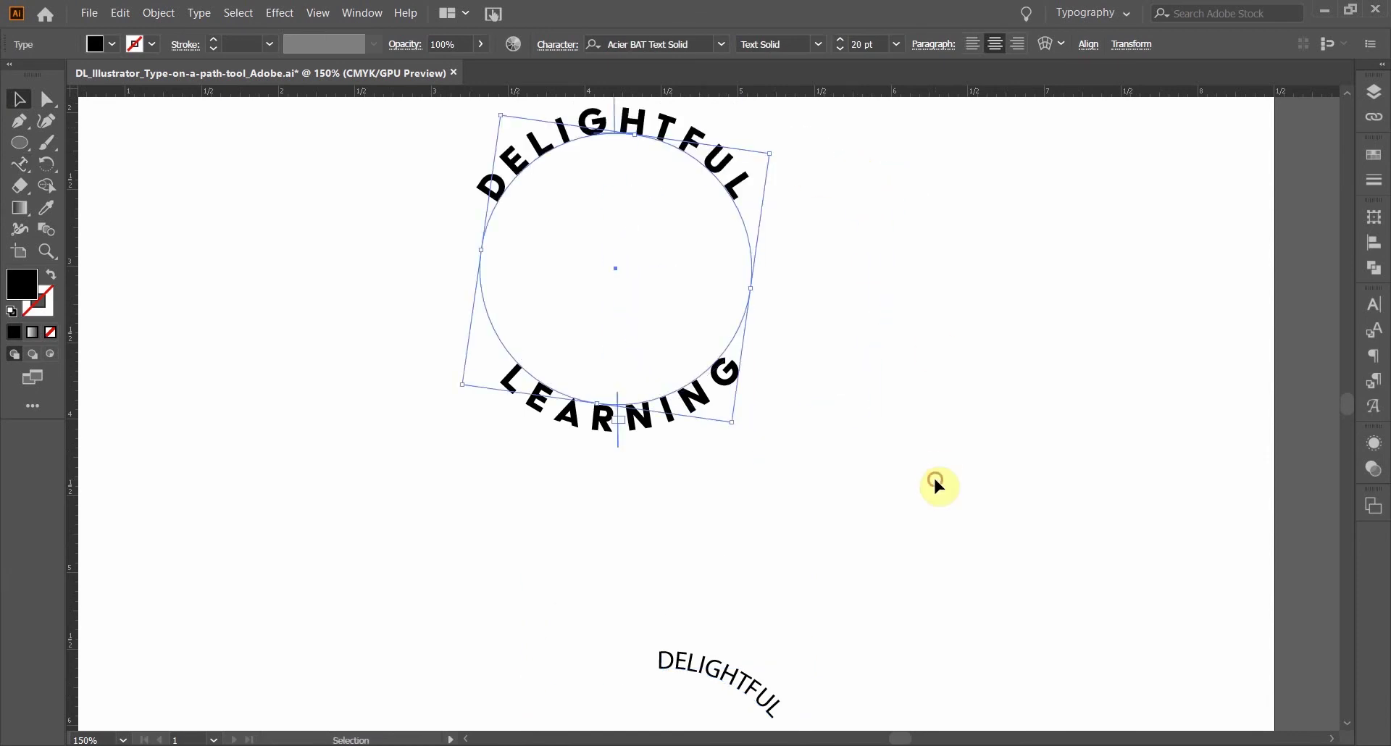
{"action": "left_click", "coordinate": [935, 481]}
{"action": "scroll", "coordinate": [934, 481], "scroll_direction": "down", "scroll_amount": 4}
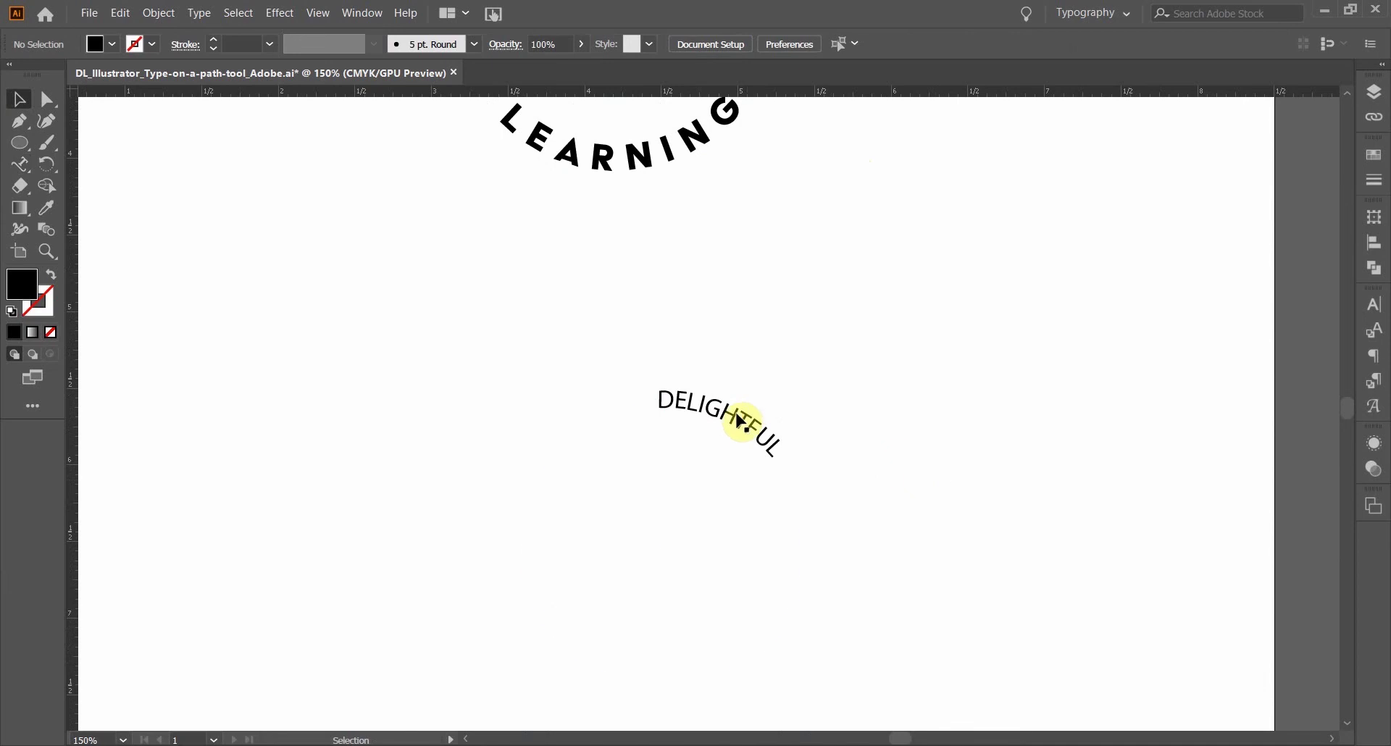
Eyedropper LEARNING's 20 pt Acier BAT Text Solid style onto the new DELIGHTFUL
{"action": "left_click", "coordinate": [741, 420]}
{"action": "key", "text": "i"}
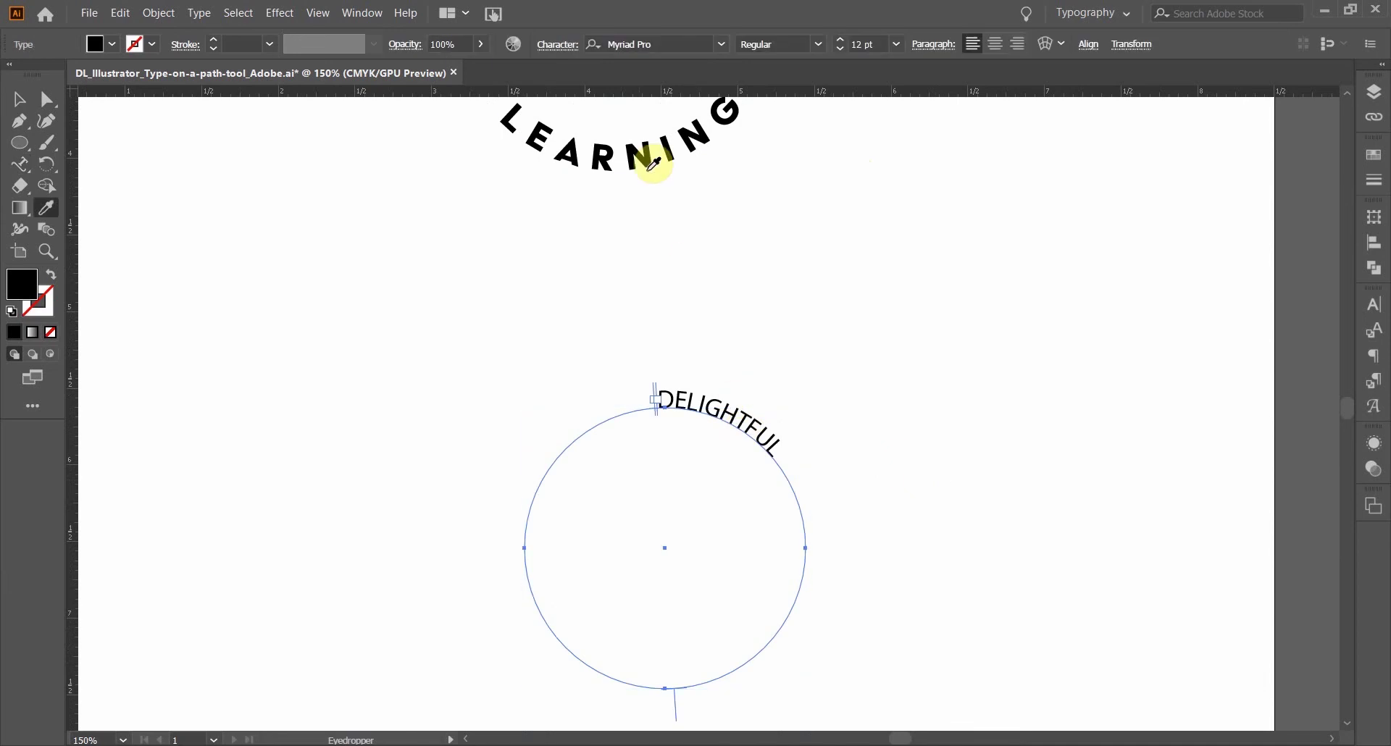
{"action": "left_click", "coordinate": [656, 154]}
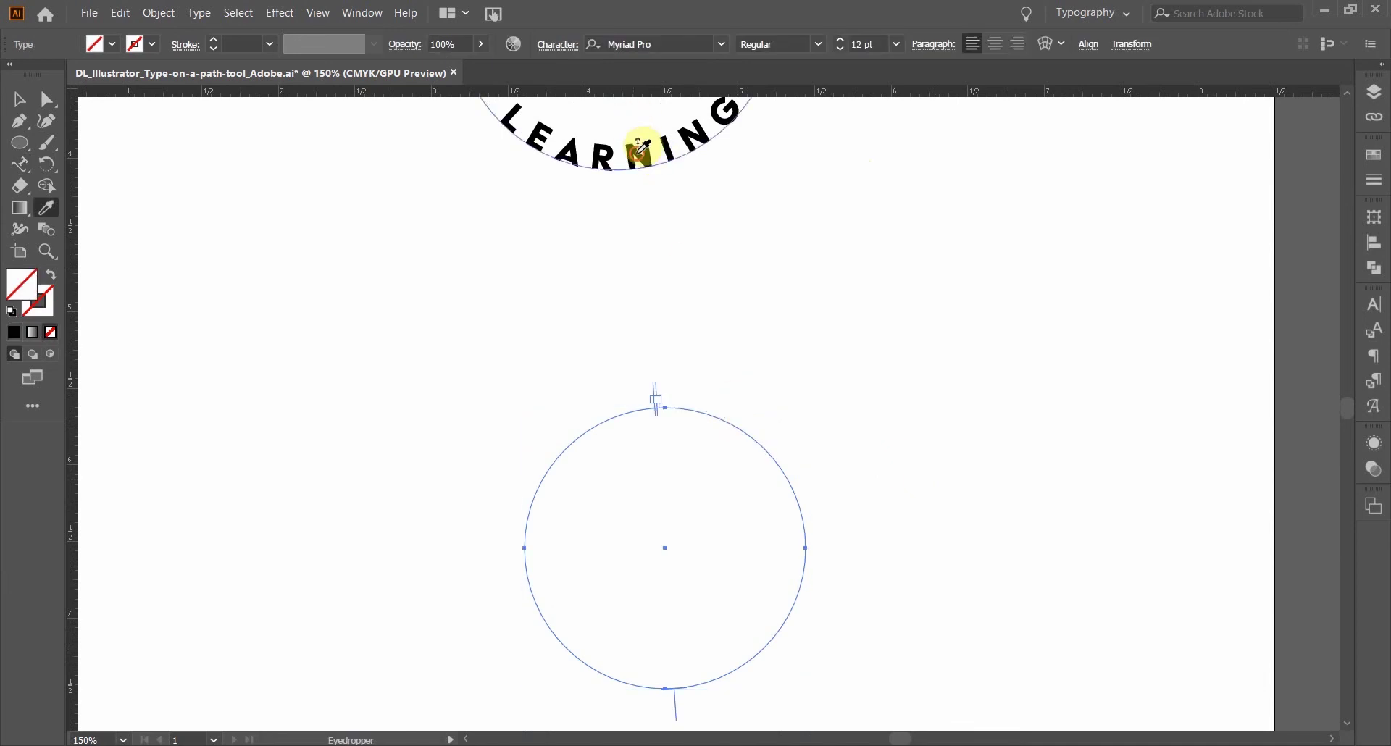
{"action": "left_click", "coordinate": [637, 148]}
{"action": "left_click", "coordinate": [13, 103]}
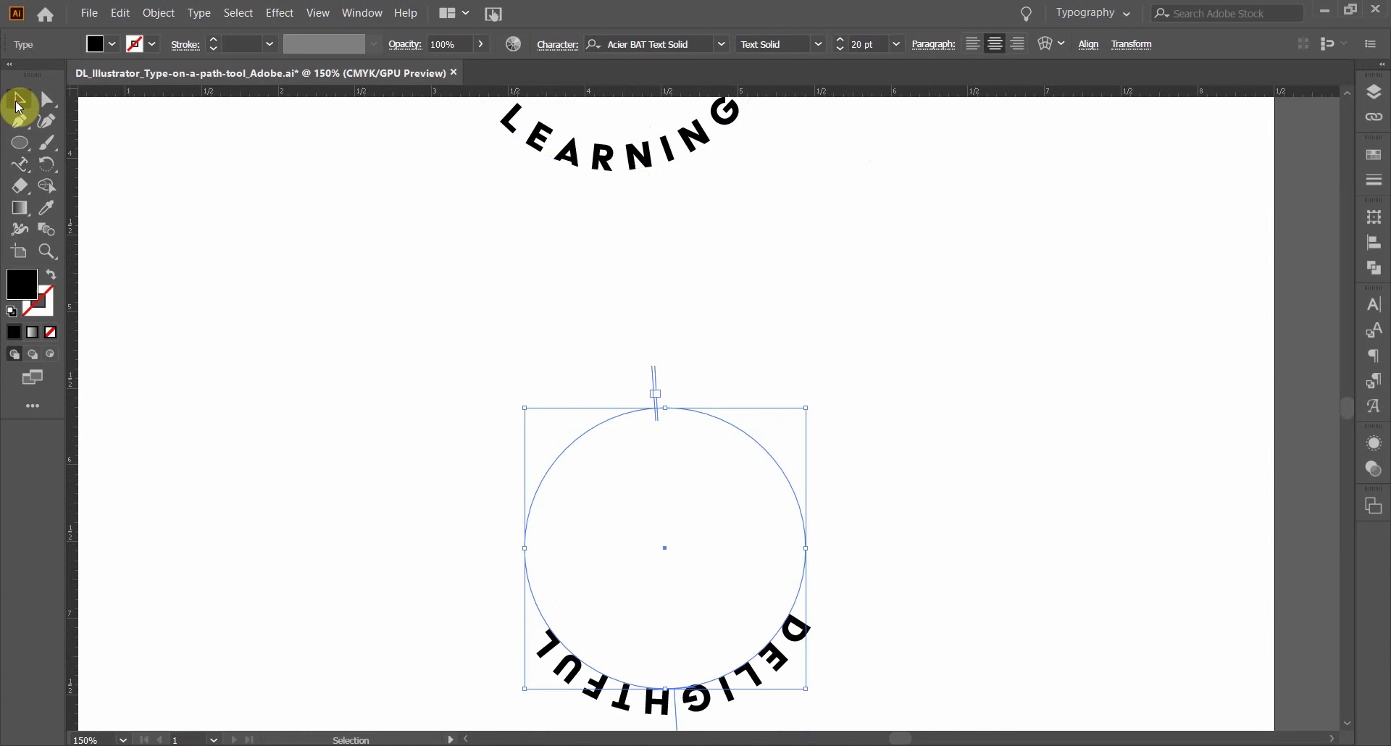
Rotate the new path text about 173° so DELIGHTFUL arches across the circle's top
{"action": "scroll", "coordinate": [772, 457], "scroll_direction": "down", "scroll_amount": 4}
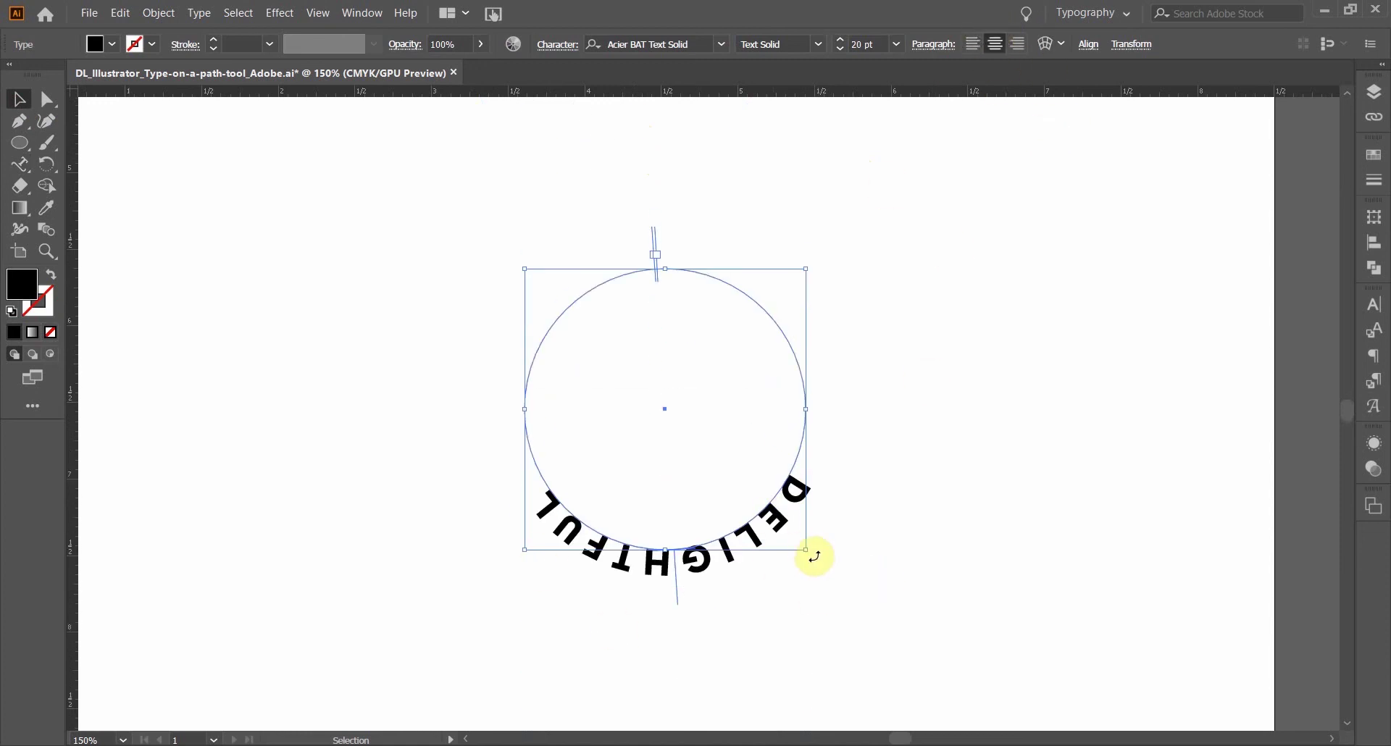
{"action": "left_click_drag", "start_coordinate": [814, 557], "coordinate": [544, 250]}
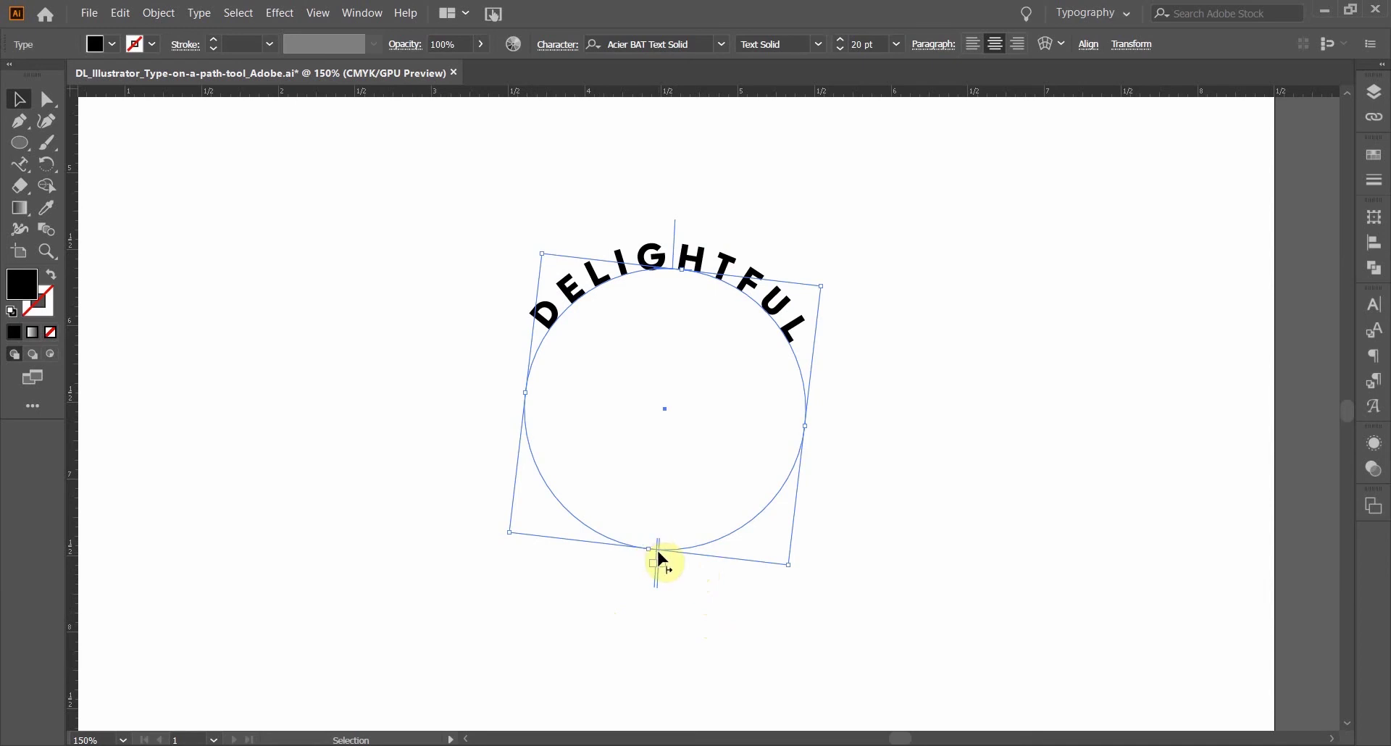
Drag the path-type bracket so DELIGHTFUL starts on the upper left of the circle
{"action": "left_click_drag", "start_coordinate": [649, 550], "coordinate": [516, 419]}
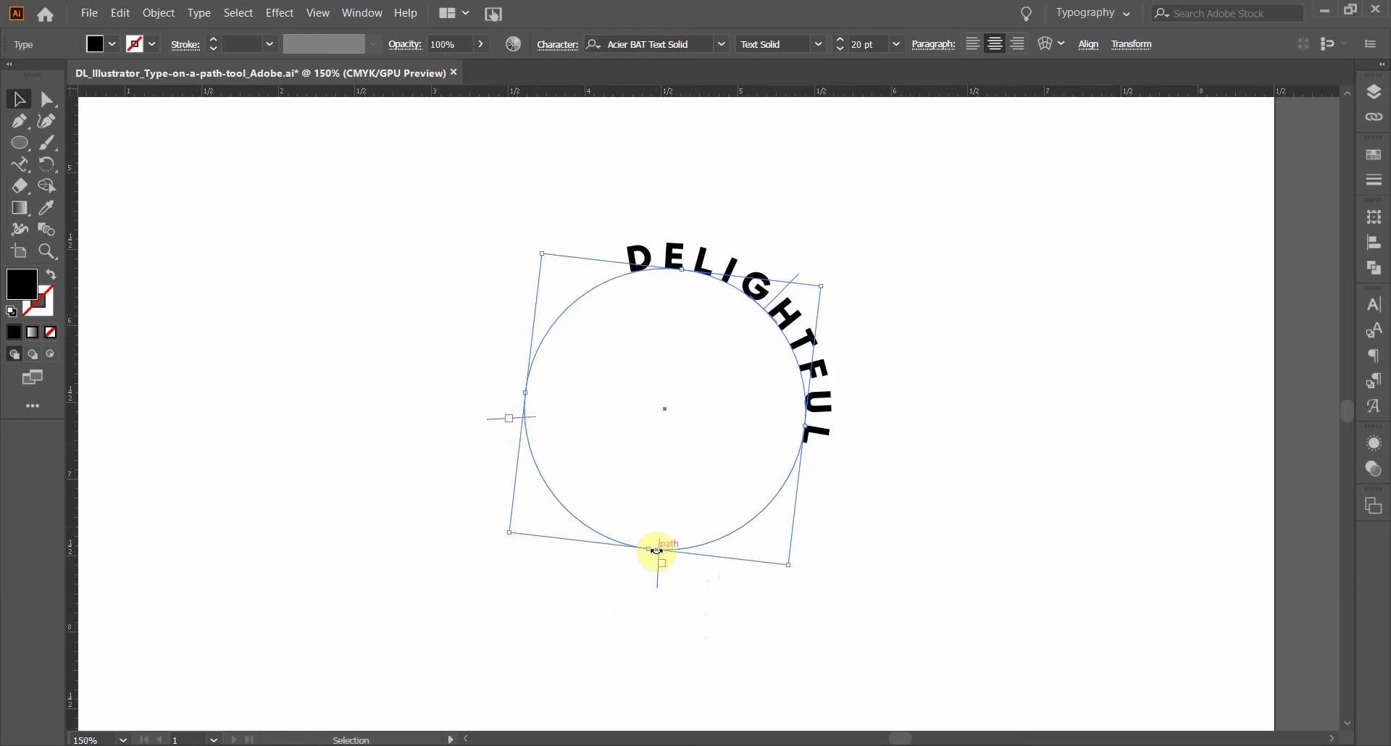
{"action": "left_click_drag", "start_coordinate": [657, 551], "coordinate": [809, 335]}
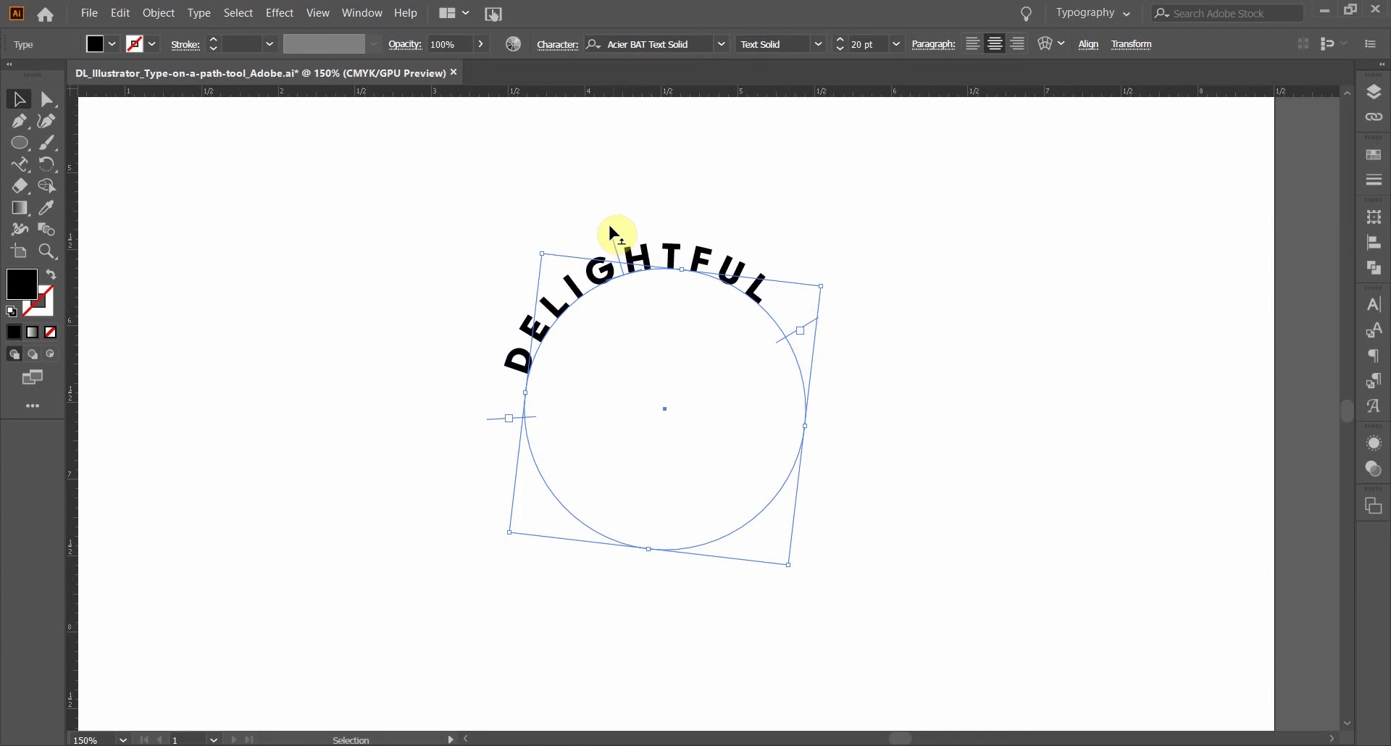
{"action": "left_click_drag", "start_coordinate": [610, 229], "coordinate": [624, 284]}
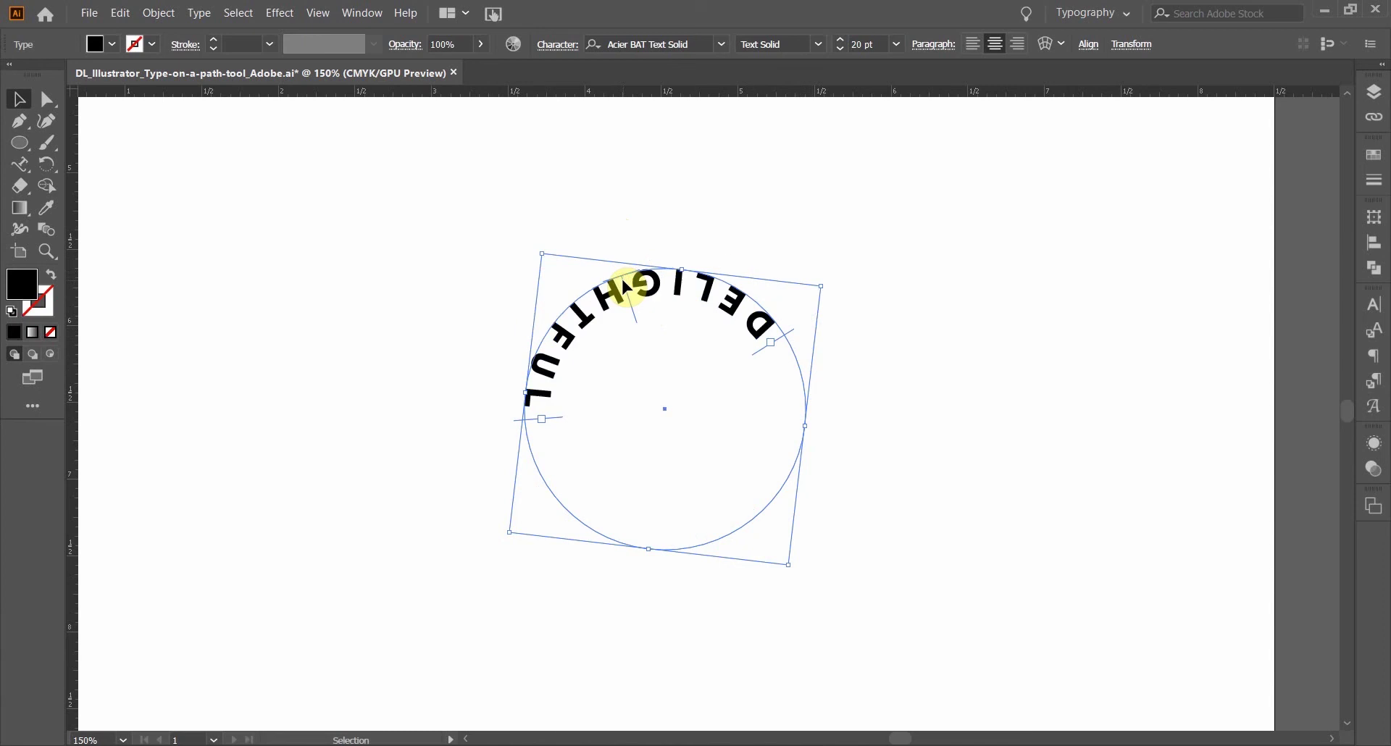
{"action": "left_click_drag", "start_coordinate": [629, 306], "coordinate": [620, 280]}
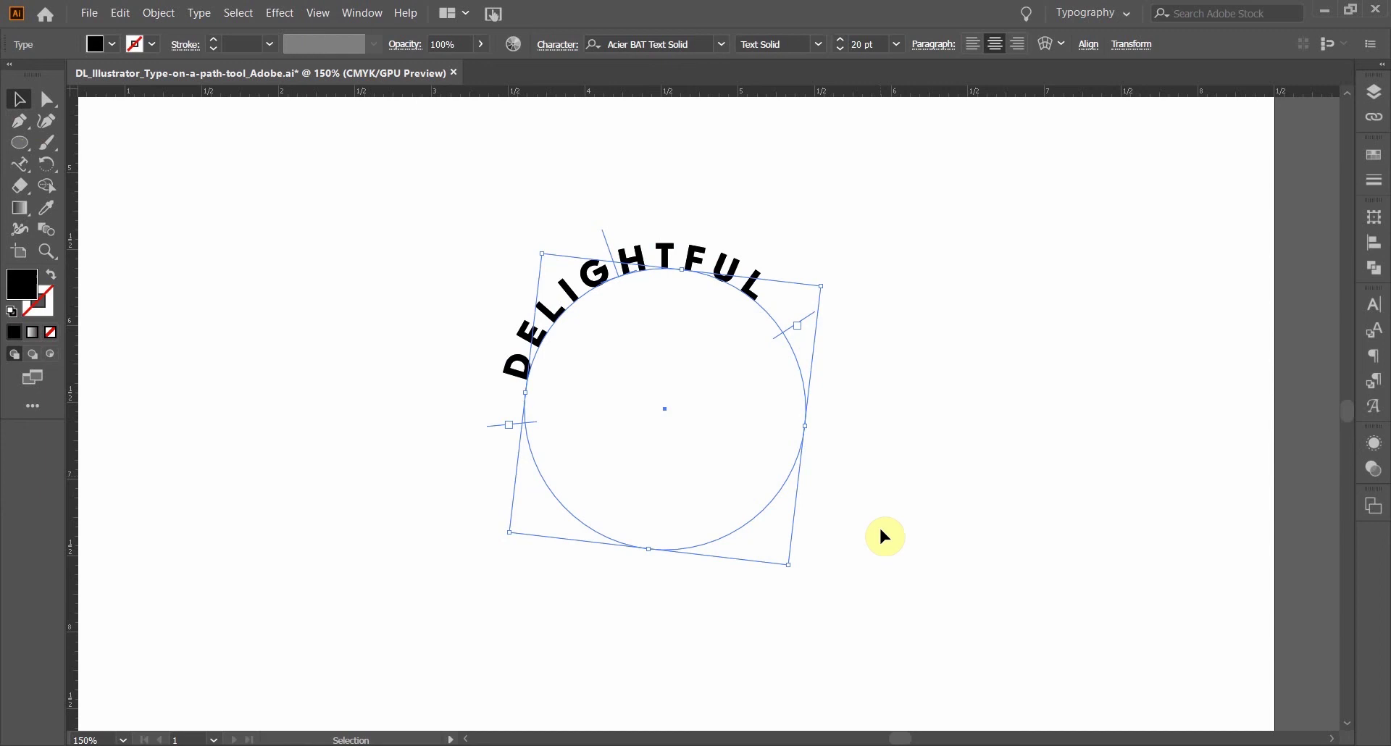
Rotate the circle text clockwise and retype the duplicated DELIGHTFUL as LEARNING
{"action": "left_click_drag", "start_coordinate": [794, 573], "coordinate": [610, 564]}
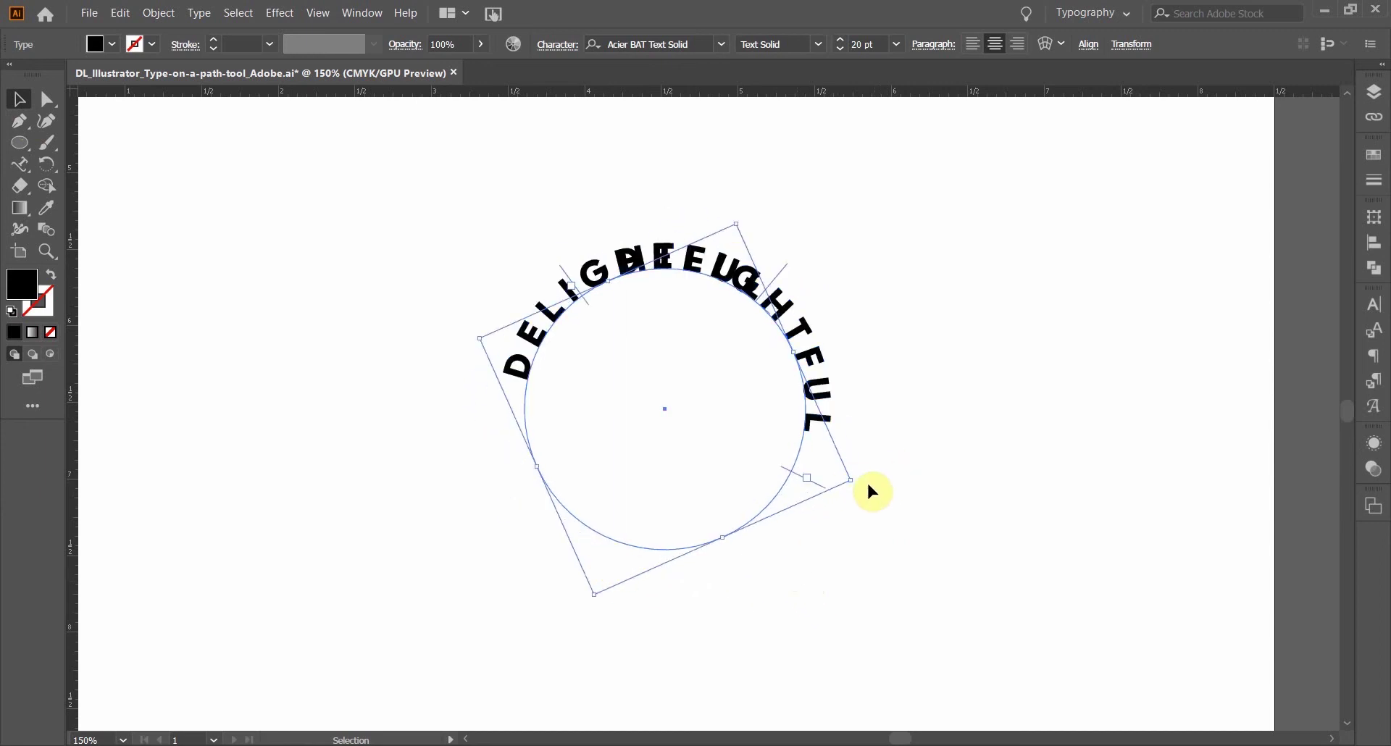
{"action": "left_click_drag", "start_coordinate": [838, 507], "coordinate": [711, 580]}
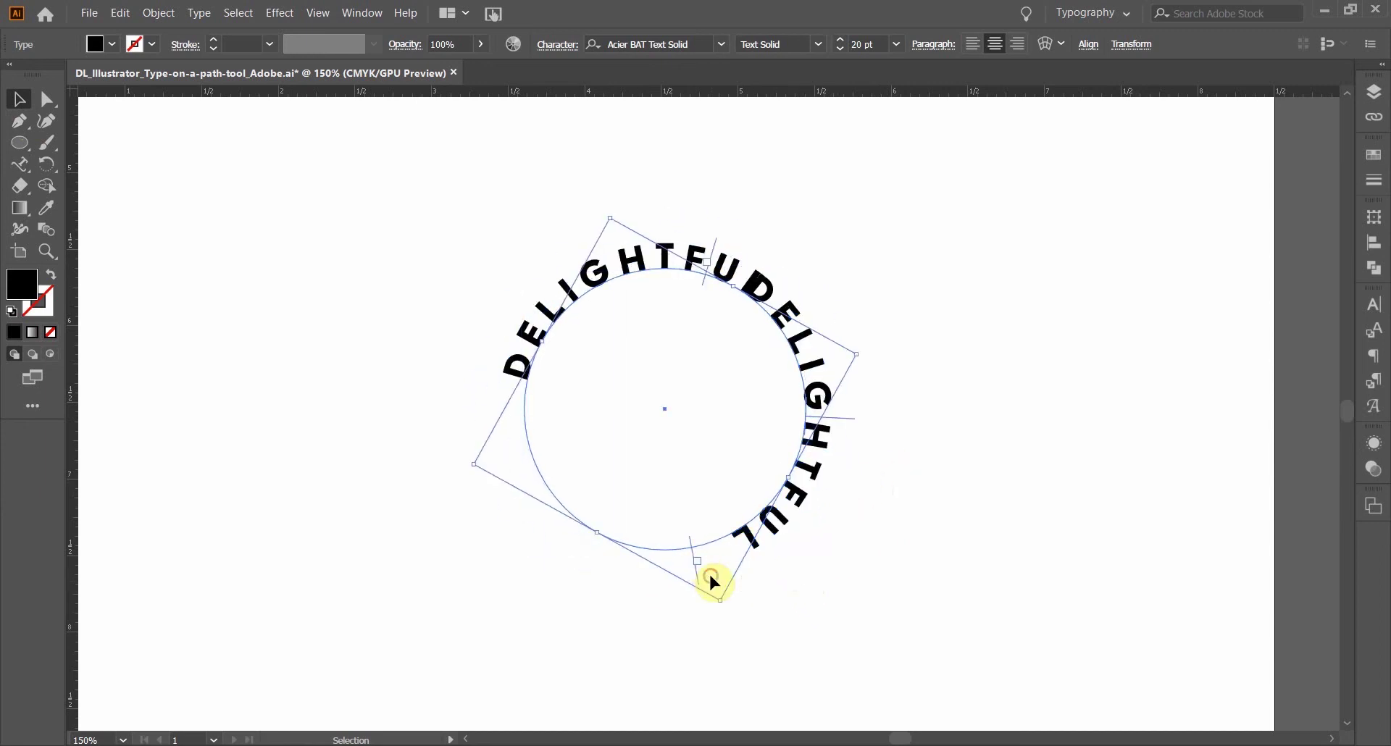
{"action": "double_click", "coordinate": [819, 441]}
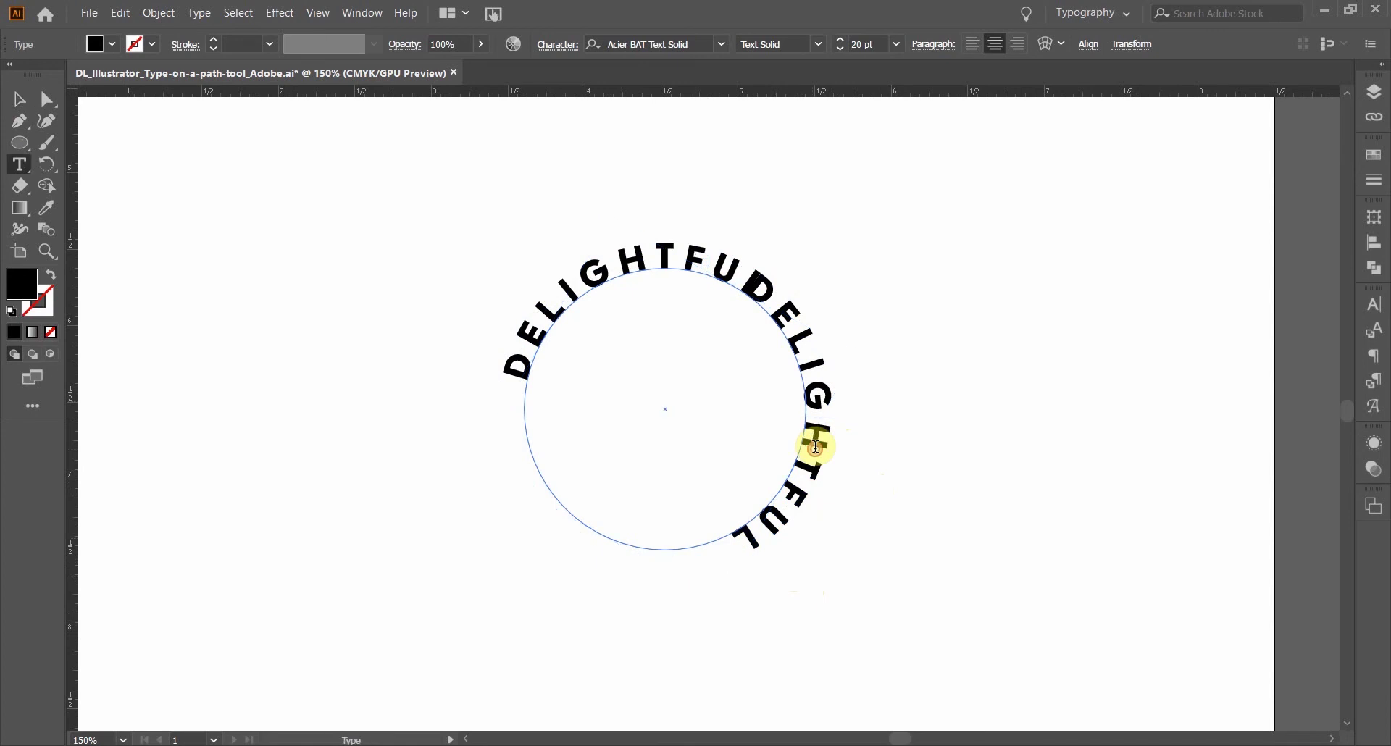
{"action": "double_click", "coordinate": [816, 447]}
{"action": "type", "text": "LEARNI"}
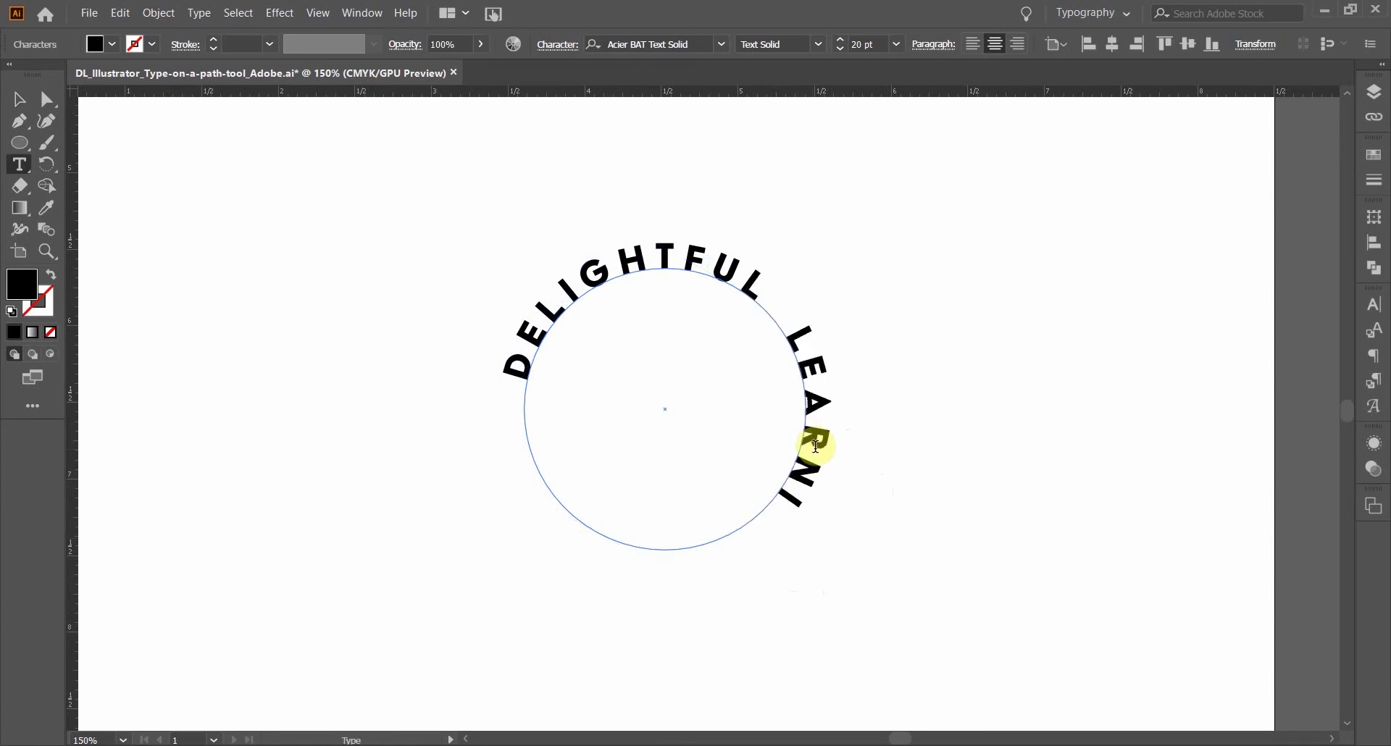
{"action": "type", "text": "NG"}
{"action": "left_click", "coordinate": [19, 100]}
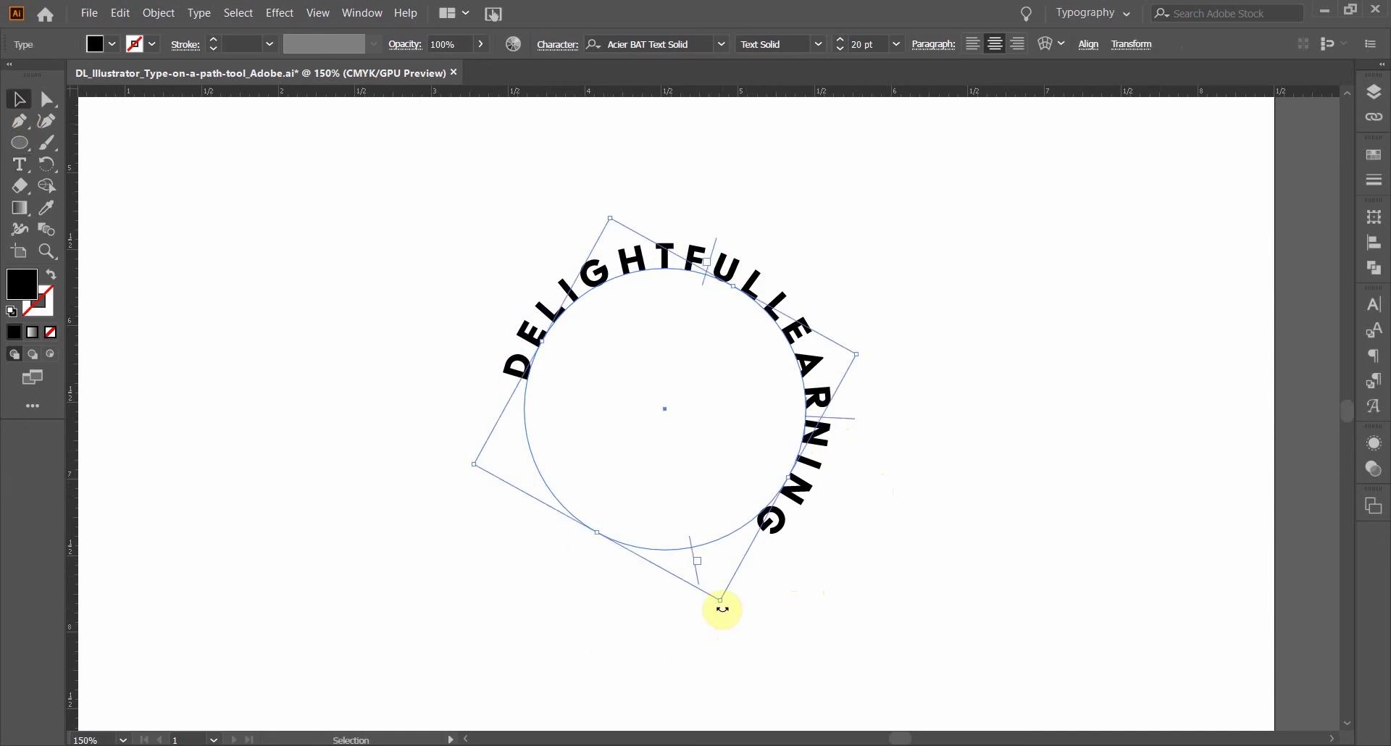
Rotate the text so LEARNING sits along the bottom, undoing an accidental move
{"action": "left_click_drag", "start_coordinate": [721, 600], "coordinate": [431, 593]}
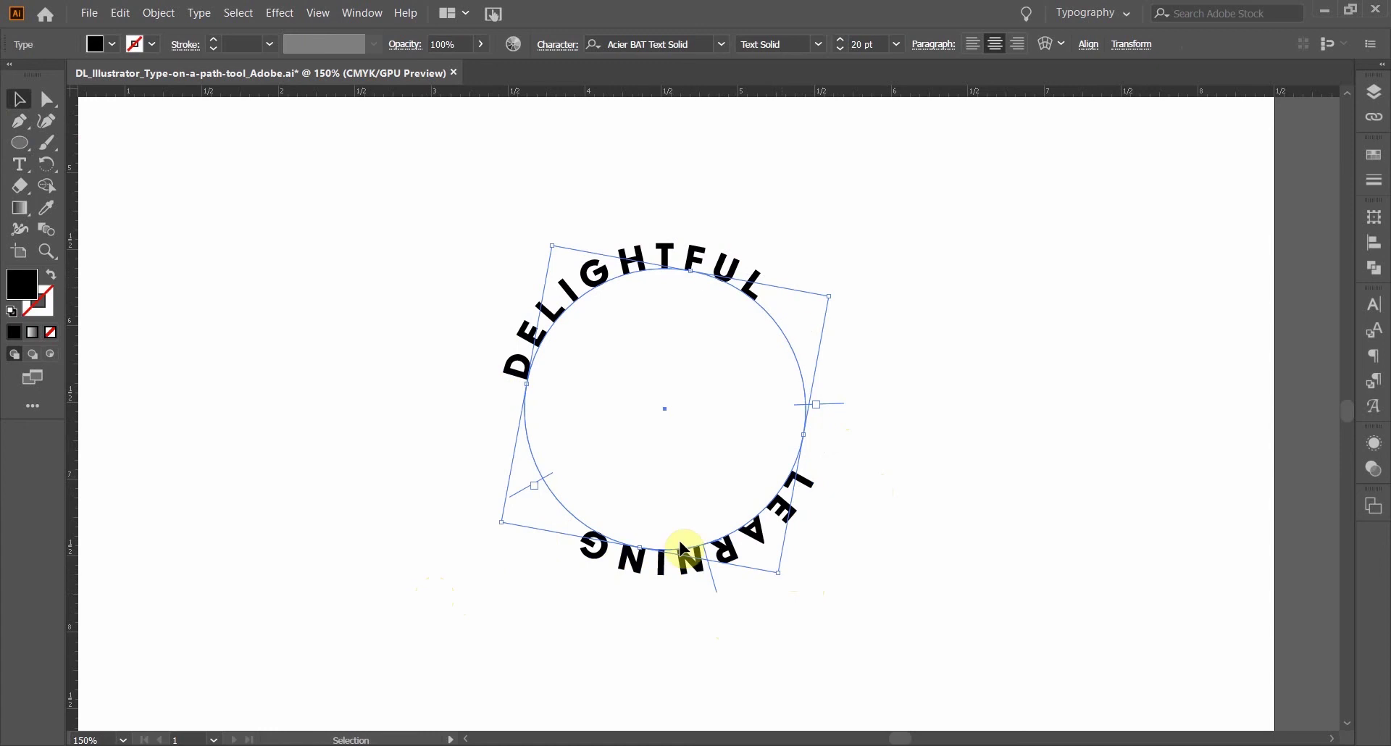
{"action": "left_click_drag", "start_coordinate": [754, 545], "coordinate": [897, 481]}
{"action": "key", "text": "ctrl+z"}
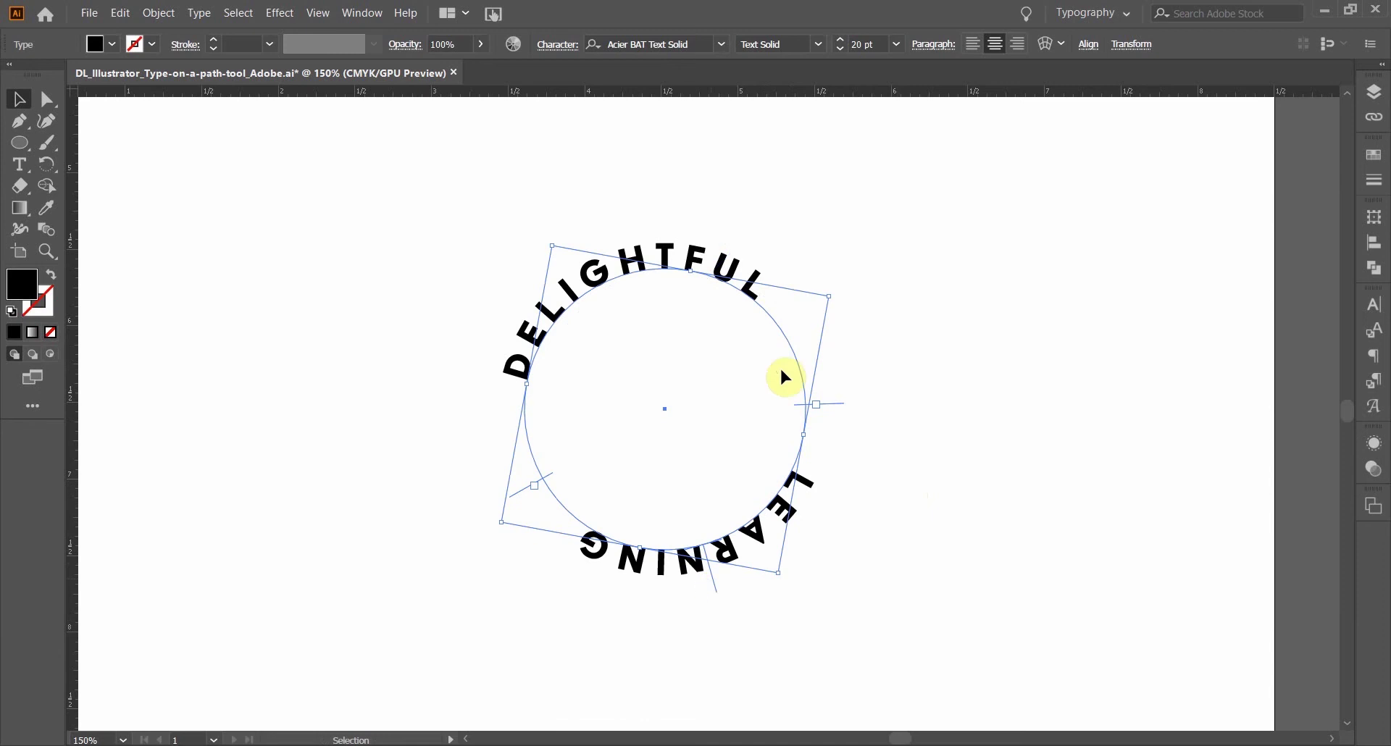
Compare with the finished example badge, then flip LEARNING to read upright inside the circle
{"action": "scroll", "coordinate": [801, 351], "scroll_direction": "up", "scroll_amount": 5}
{"action": "scroll", "coordinate": [802, 354], "scroll_direction": "up", "scroll_amount": 4}
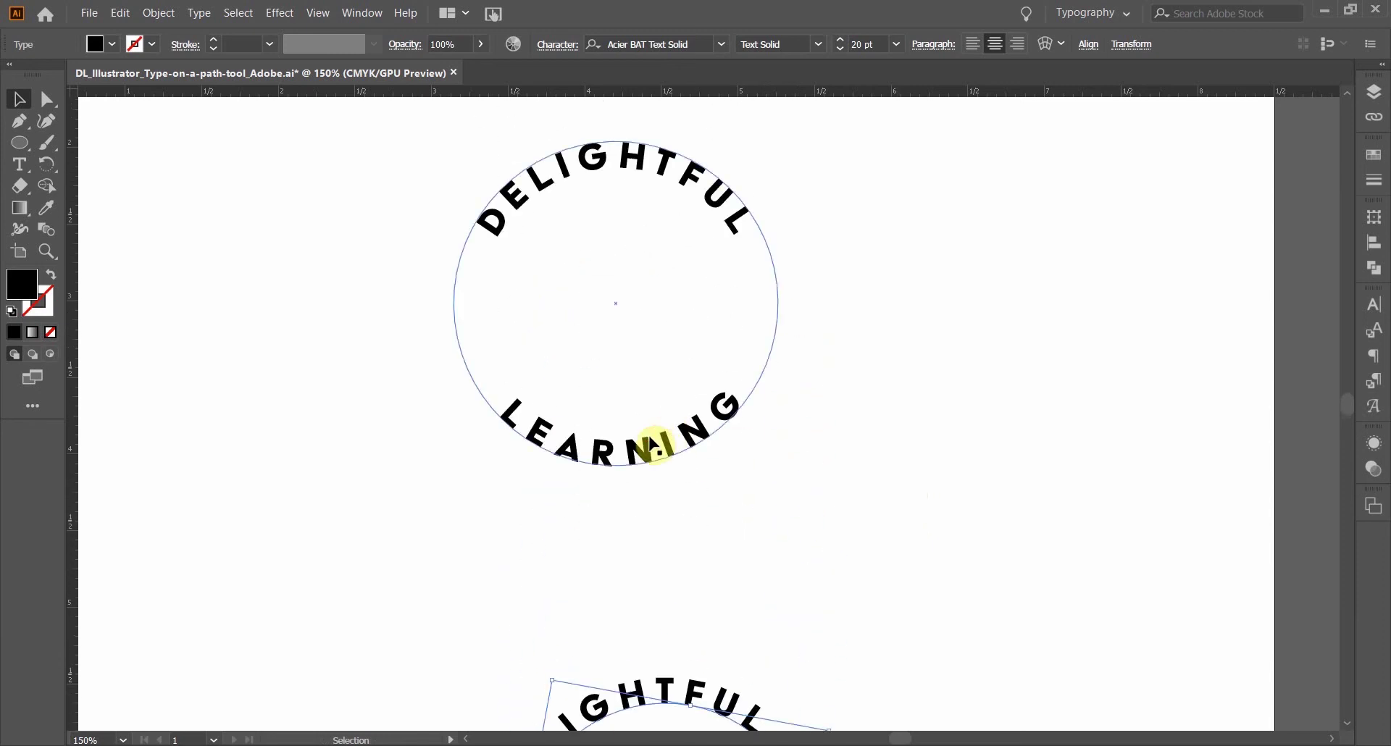
{"action": "left_click", "coordinate": [654, 444]}
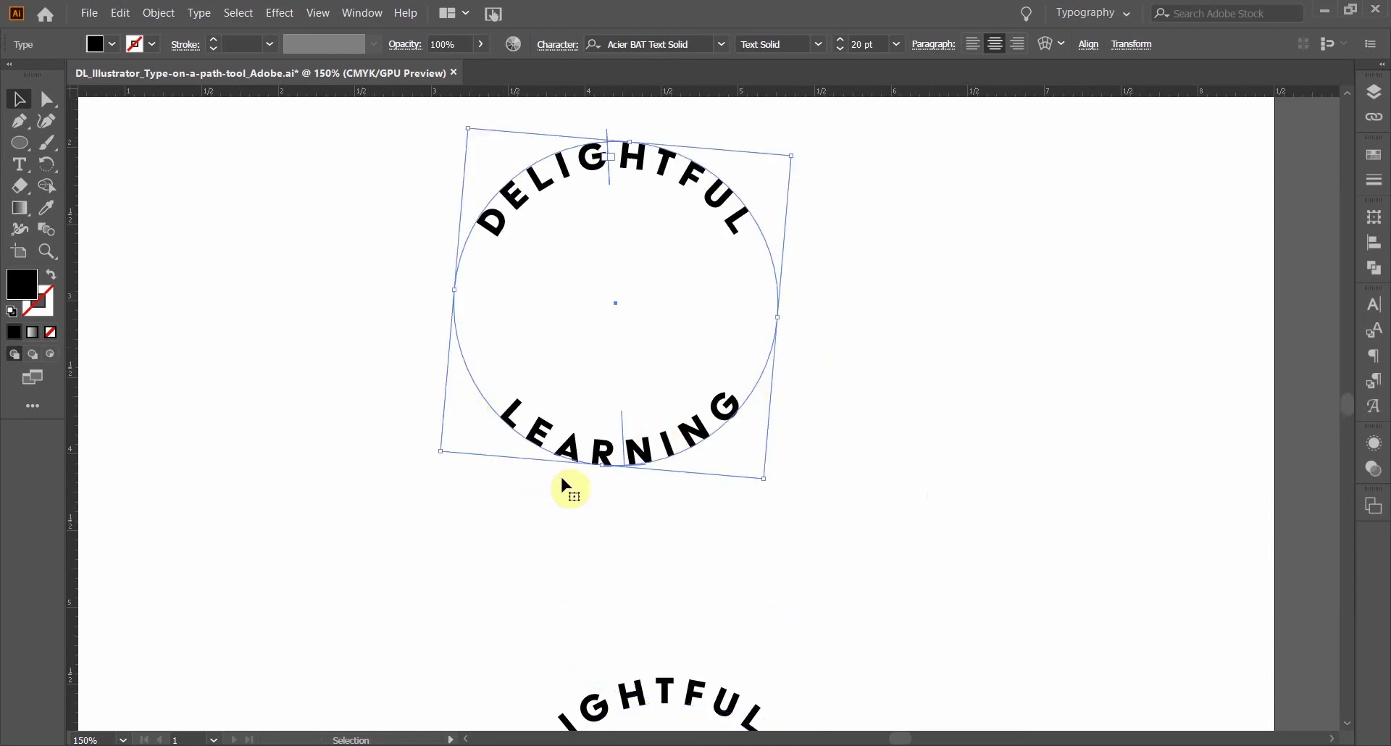
{"action": "scroll", "coordinate": [795, 460], "scroll_direction": "down", "scroll_amount": 8}
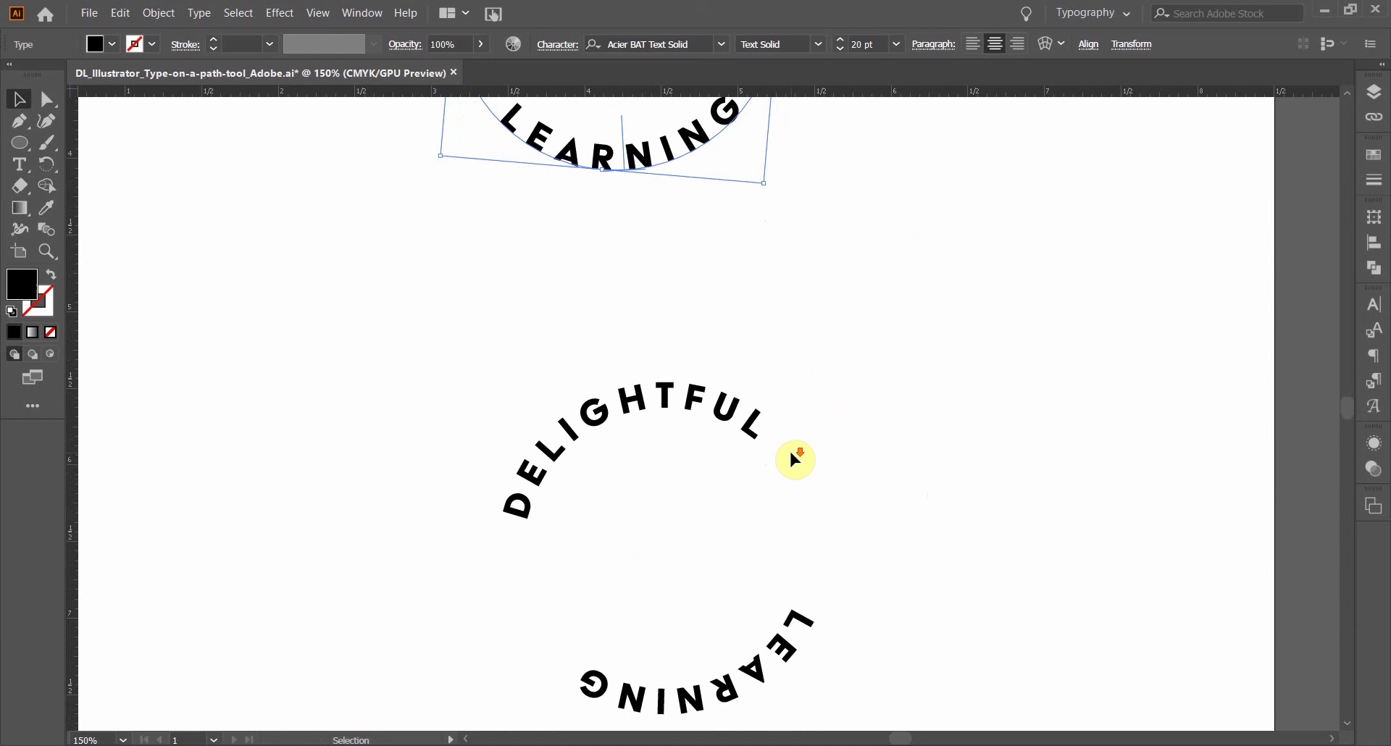
{"action": "left_click", "coordinate": [721, 579]}
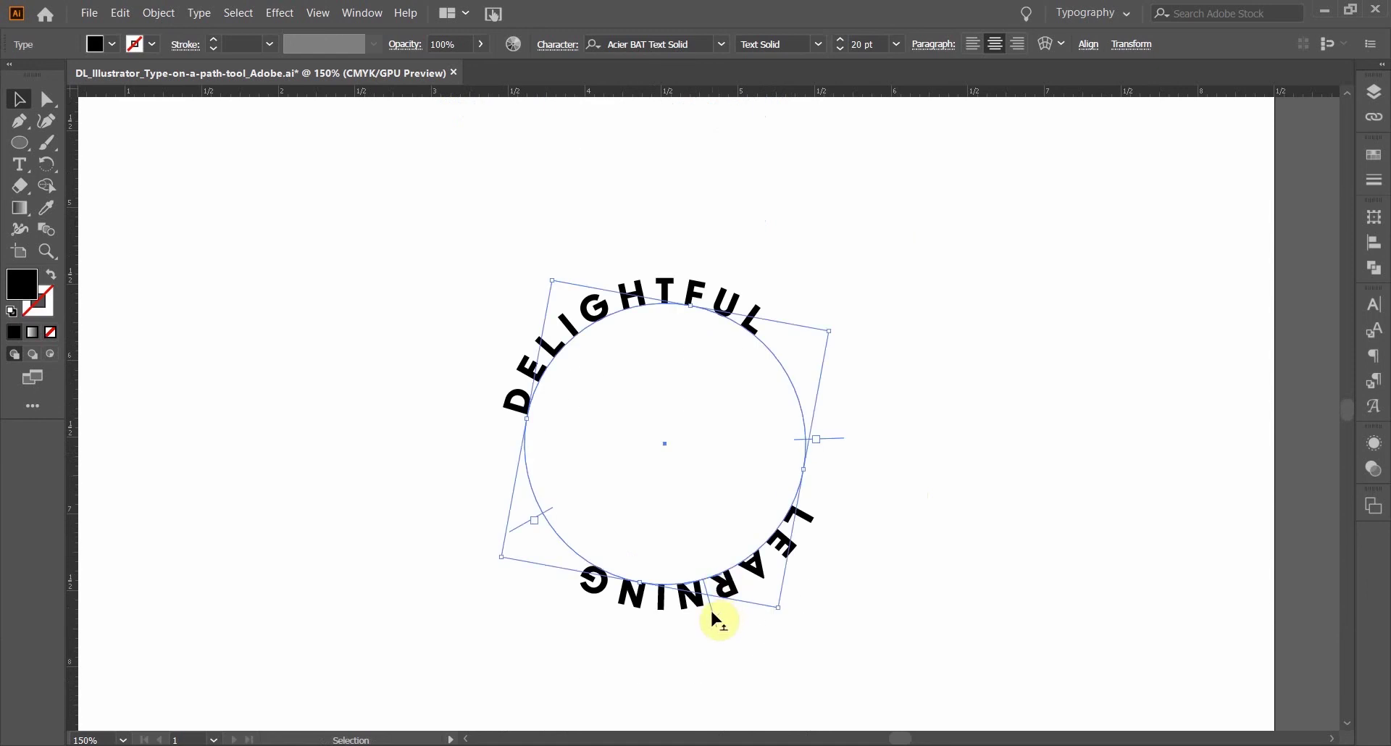
{"action": "left_click_drag", "start_coordinate": [708, 609], "coordinate": [699, 566]}
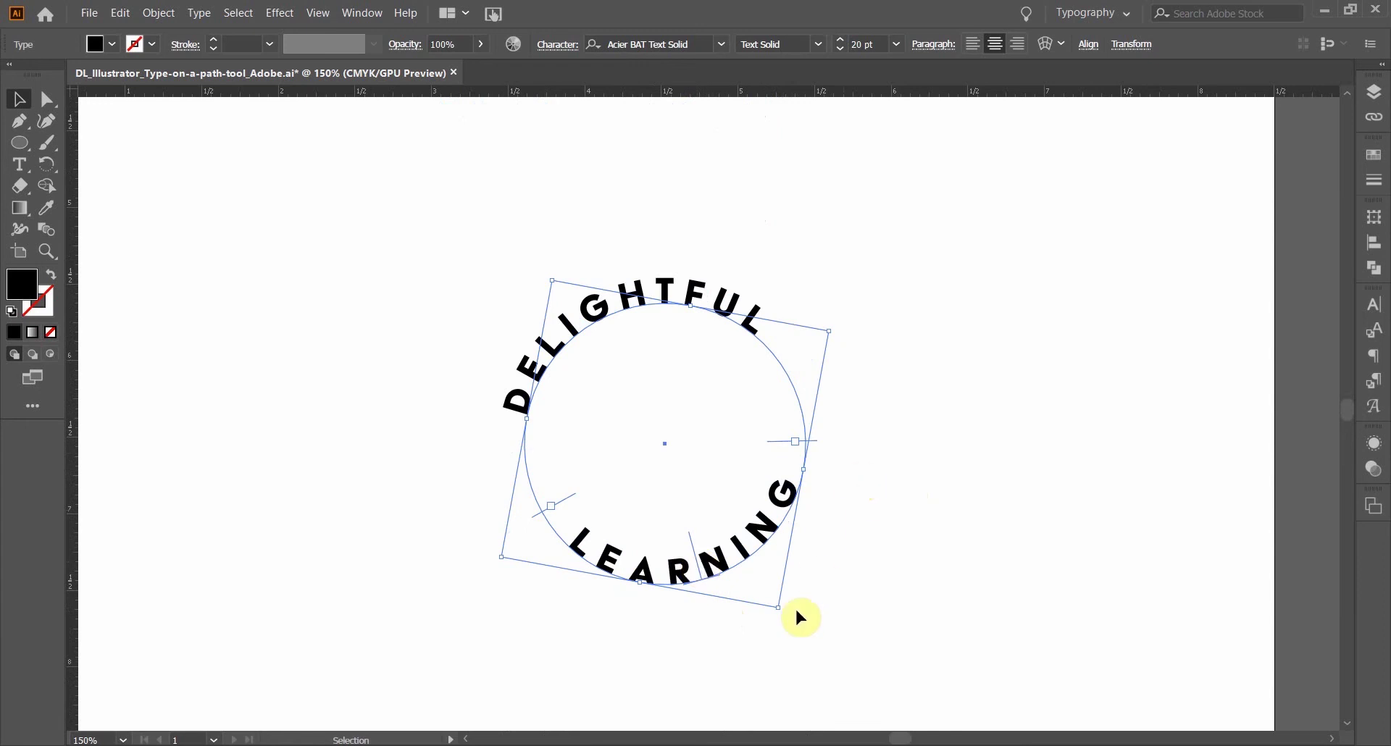
Rotate LEARNING to centre it along the bottom and DELIGHTFUL over the top
{"action": "left_click_drag", "start_coordinate": [784, 615], "coordinate": [747, 633]}
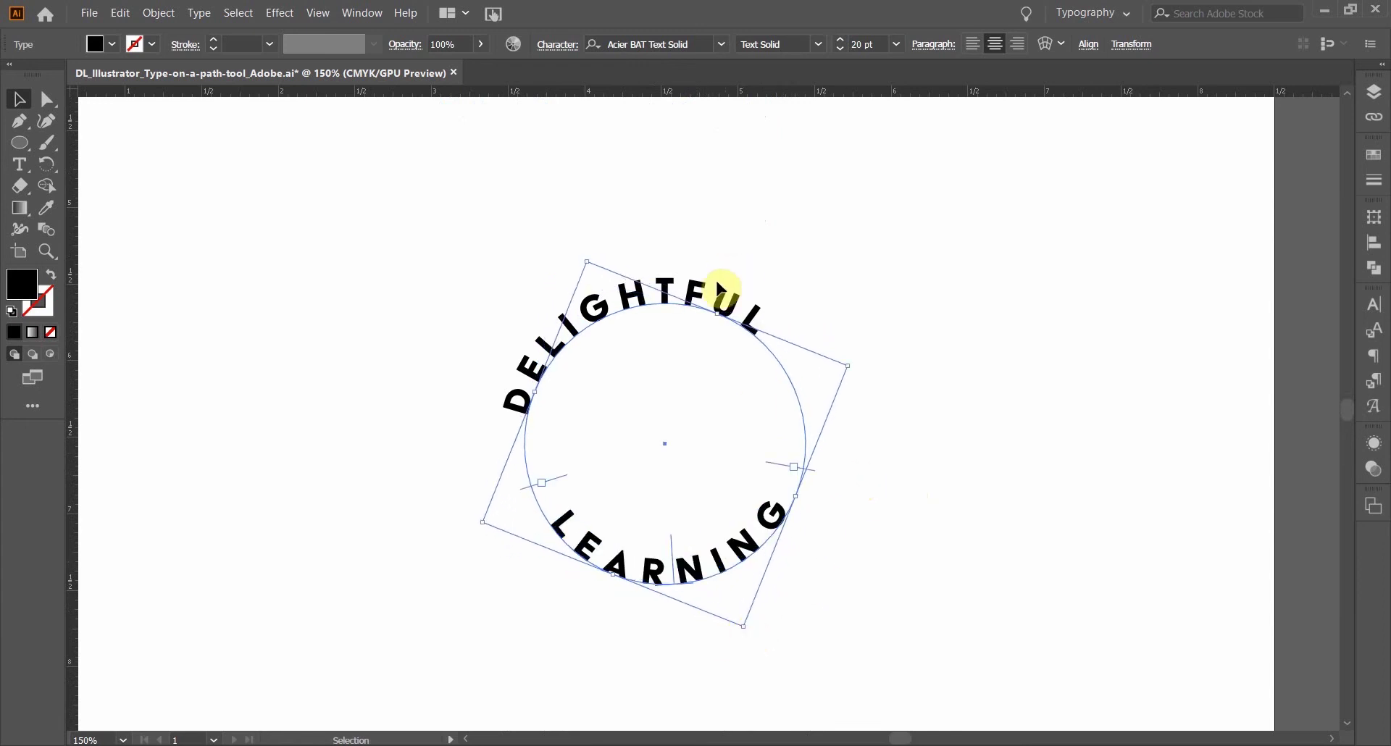
{"action": "left_click", "coordinate": [718, 311]}
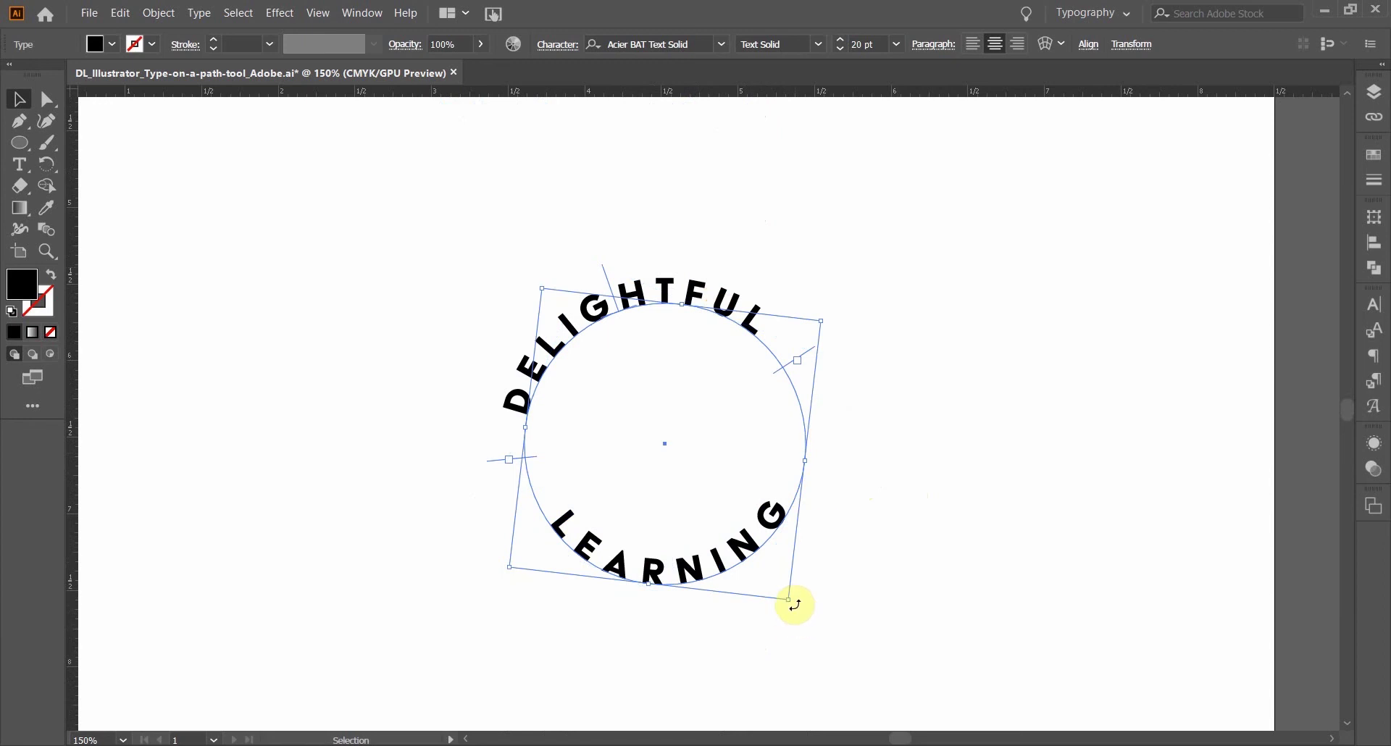
{"action": "left_click_drag", "start_coordinate": [794, 605], "coordinate": [738, 649]}
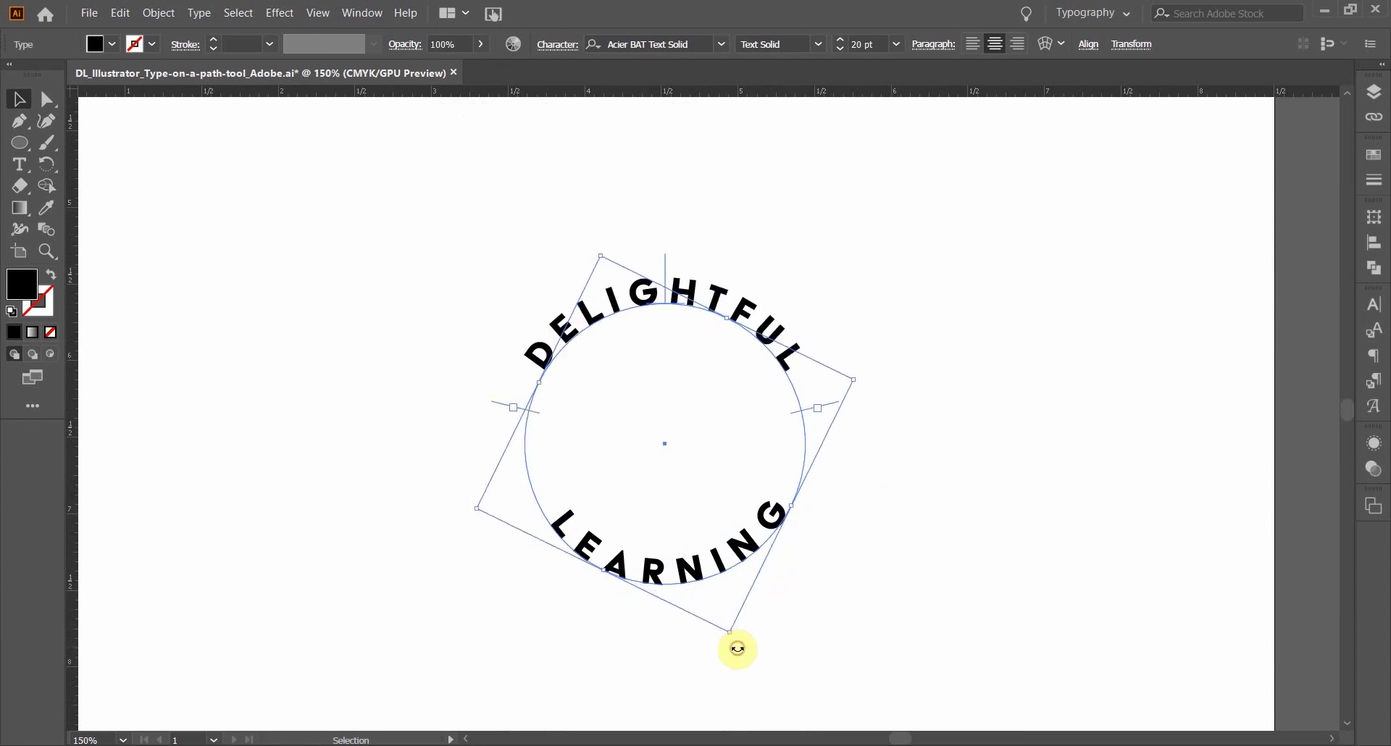
Rotate LEARNING back to bottom centre, its corner drag enlarging it to 23.65 pt
{"action": "left_click", "coordinate": [900, 390]}
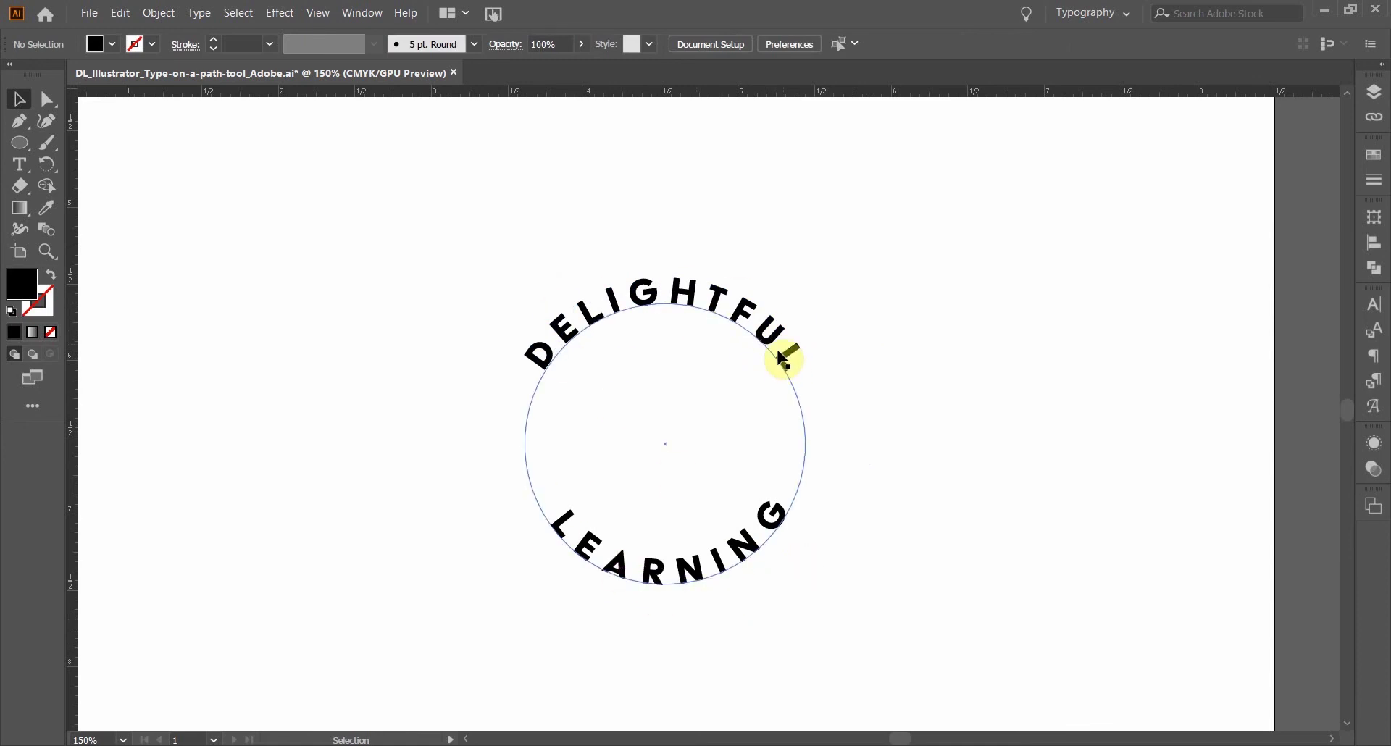
{"action": "left_click", "coordinate": [689, 560]}
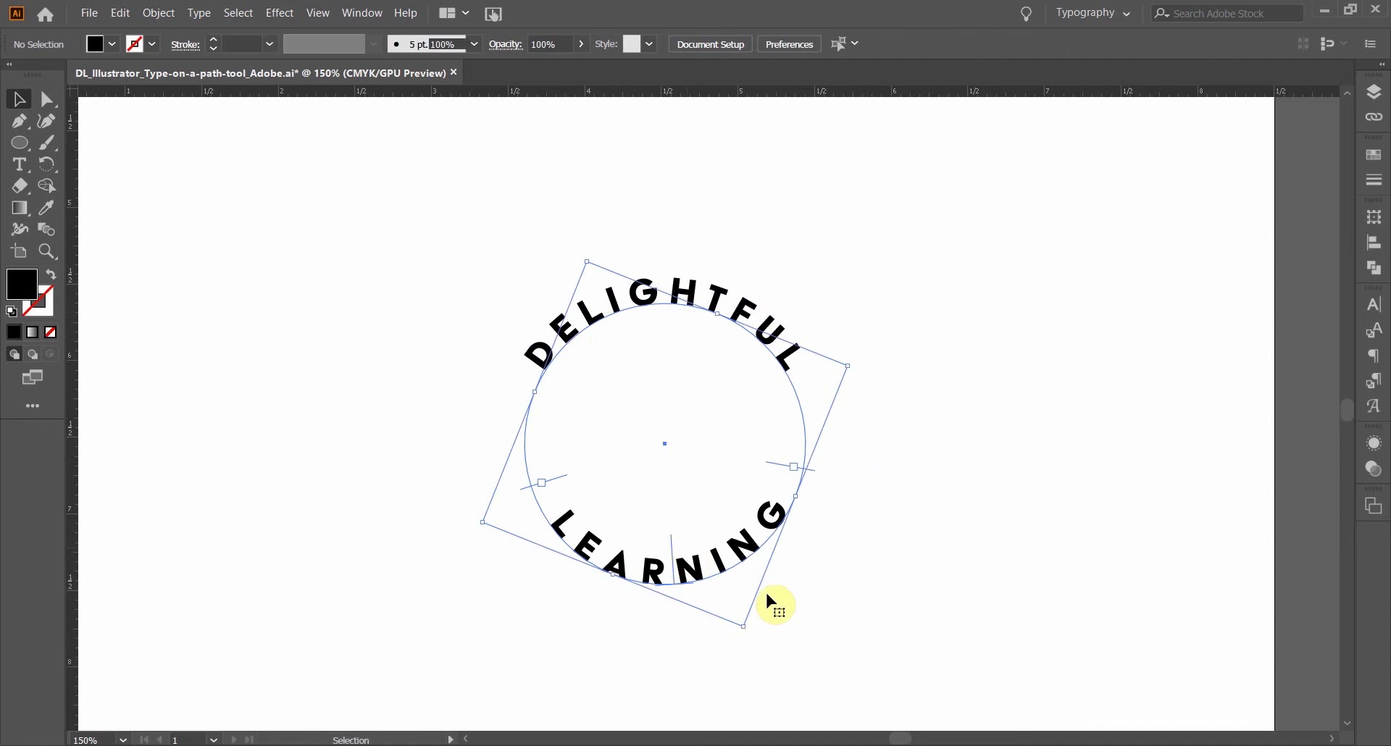
{"action": "left_click_drag", "start_coordinate": [745, 639], "coordinate": [876, 516]}
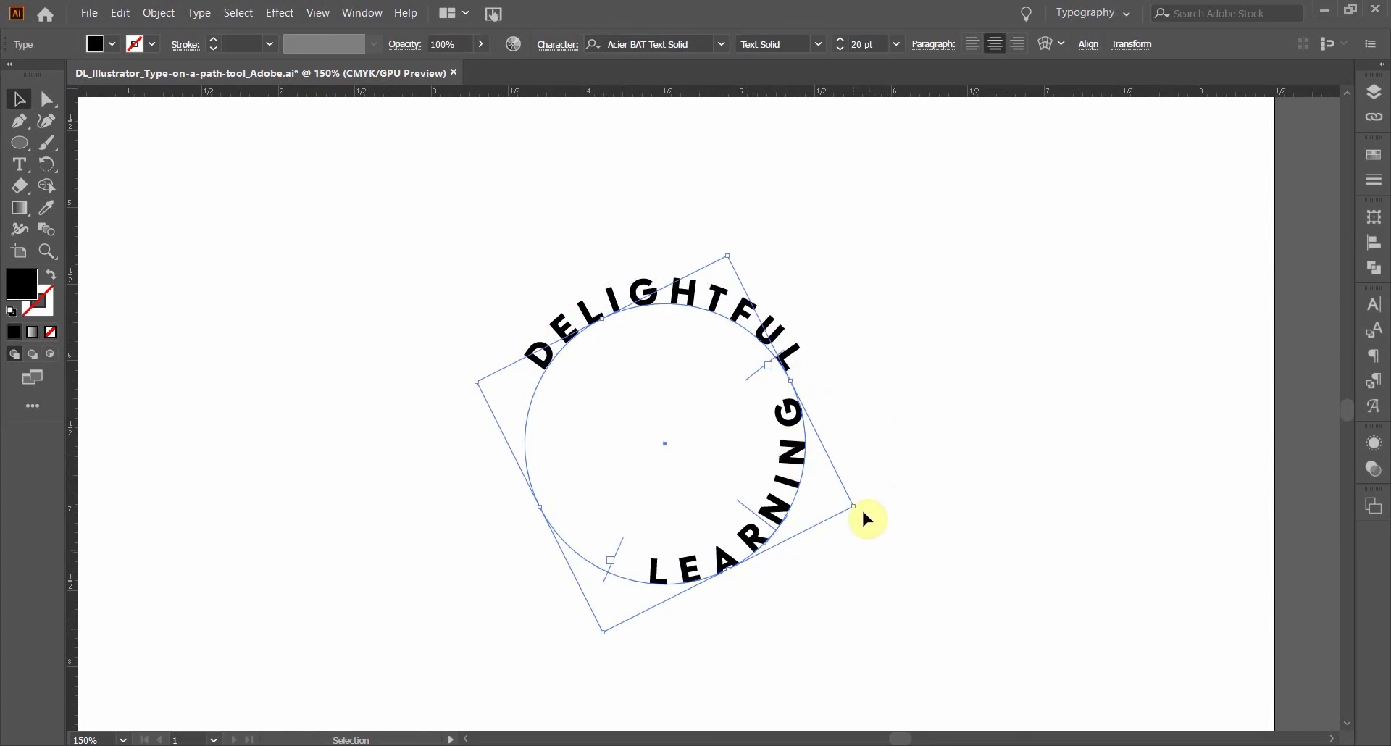
{"action": "left_click_drag", "start_coordinate": [859, 507], "coordinate": [734, 623]}
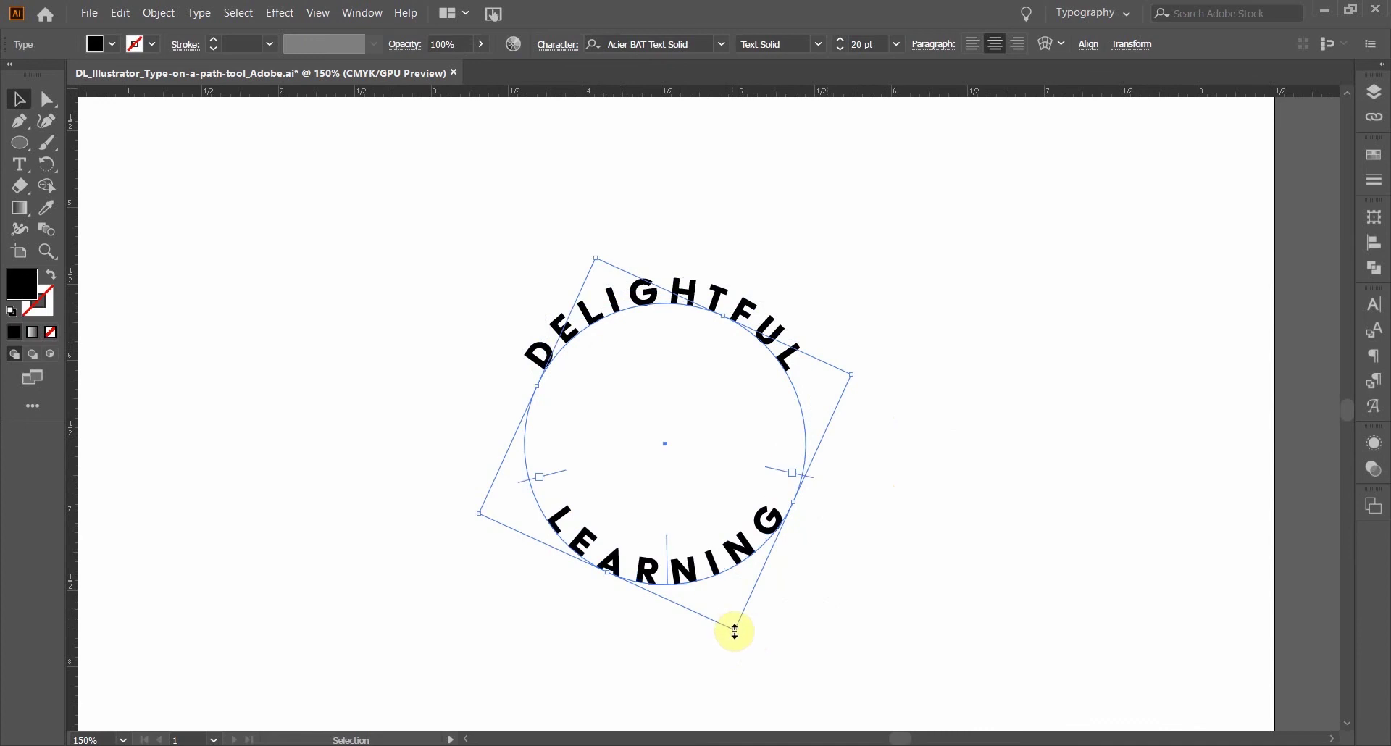
{"action": "left_click_drag", "start_coordinate": [735, 632], "coordinate": [738, 663]}
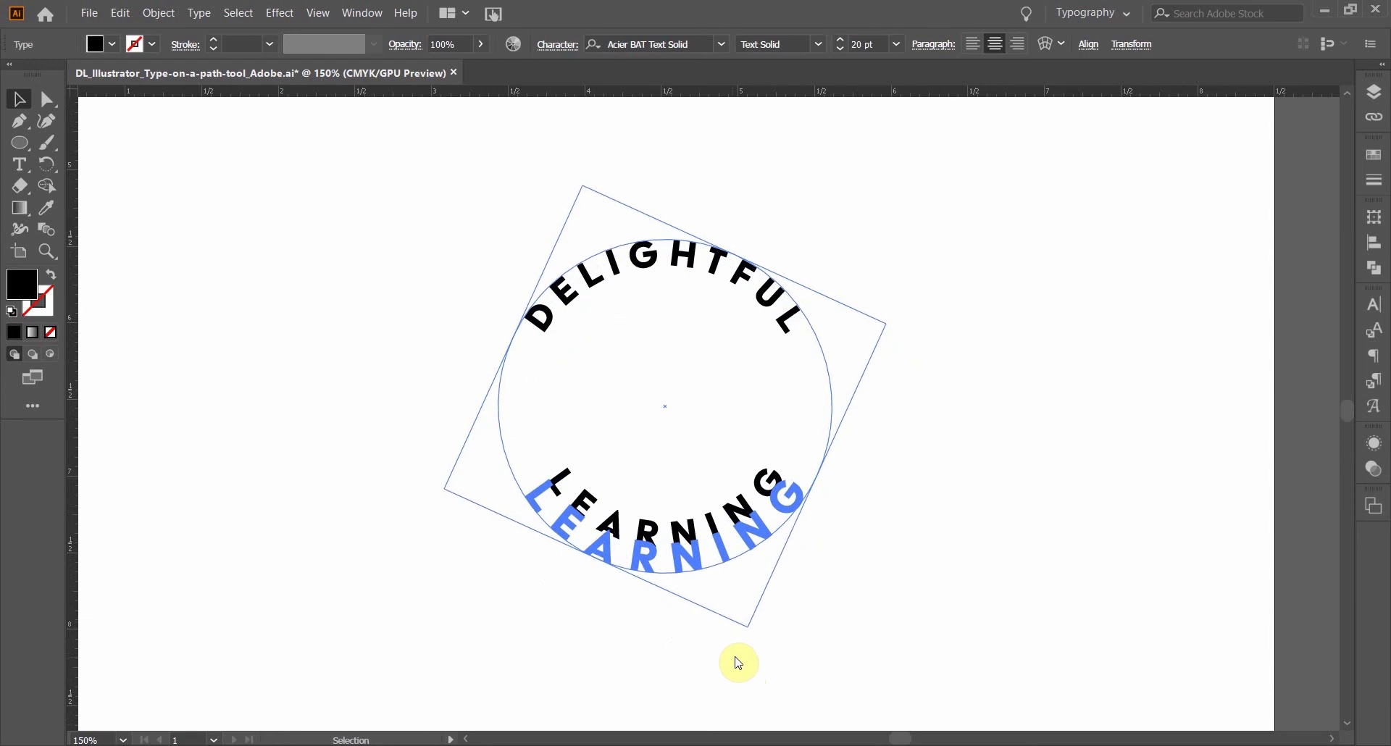
{"action": "left_click_drag", "start_coordinate": [738, 663], "coordinate": [736, 659]}
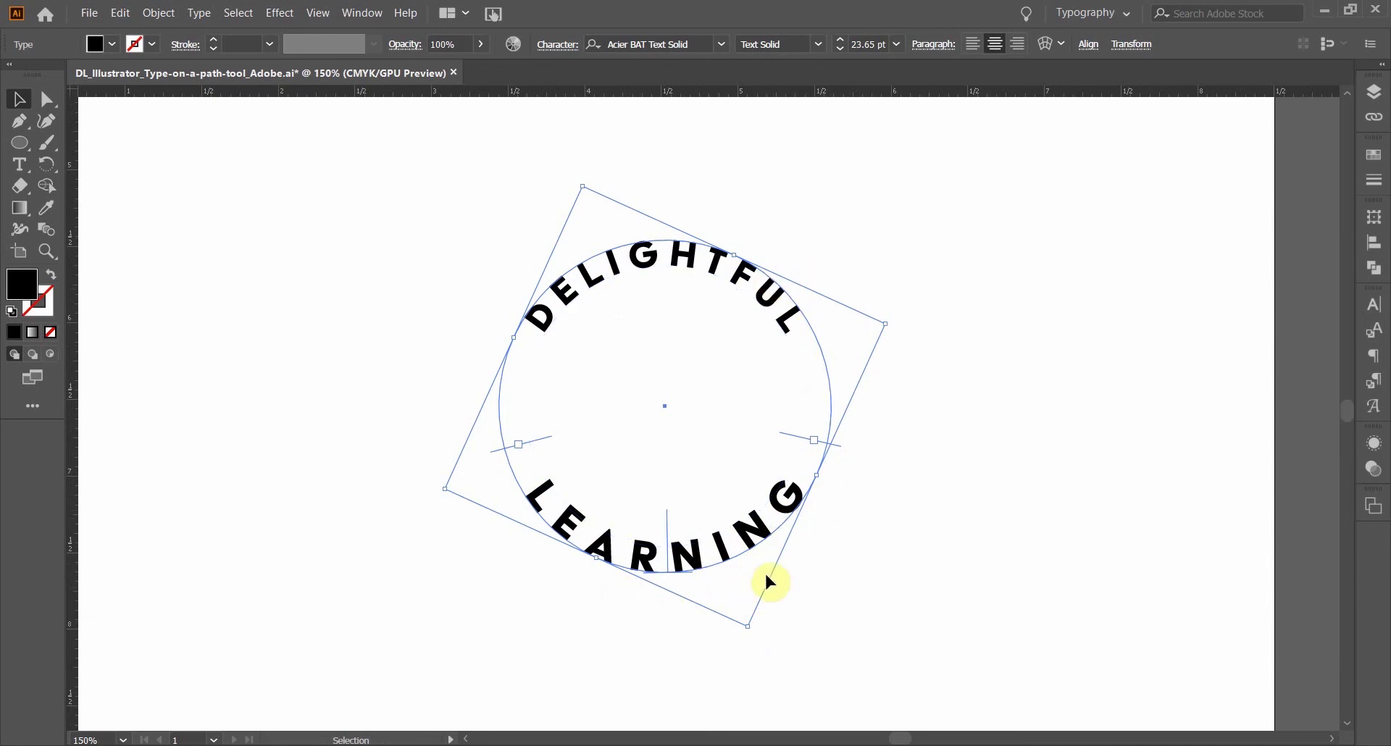
Eyedropper DELIGHTFUL's 20 pt style onto LEARNING, then marquee-select both circular text objects
{"action": "key", "text": "i"}
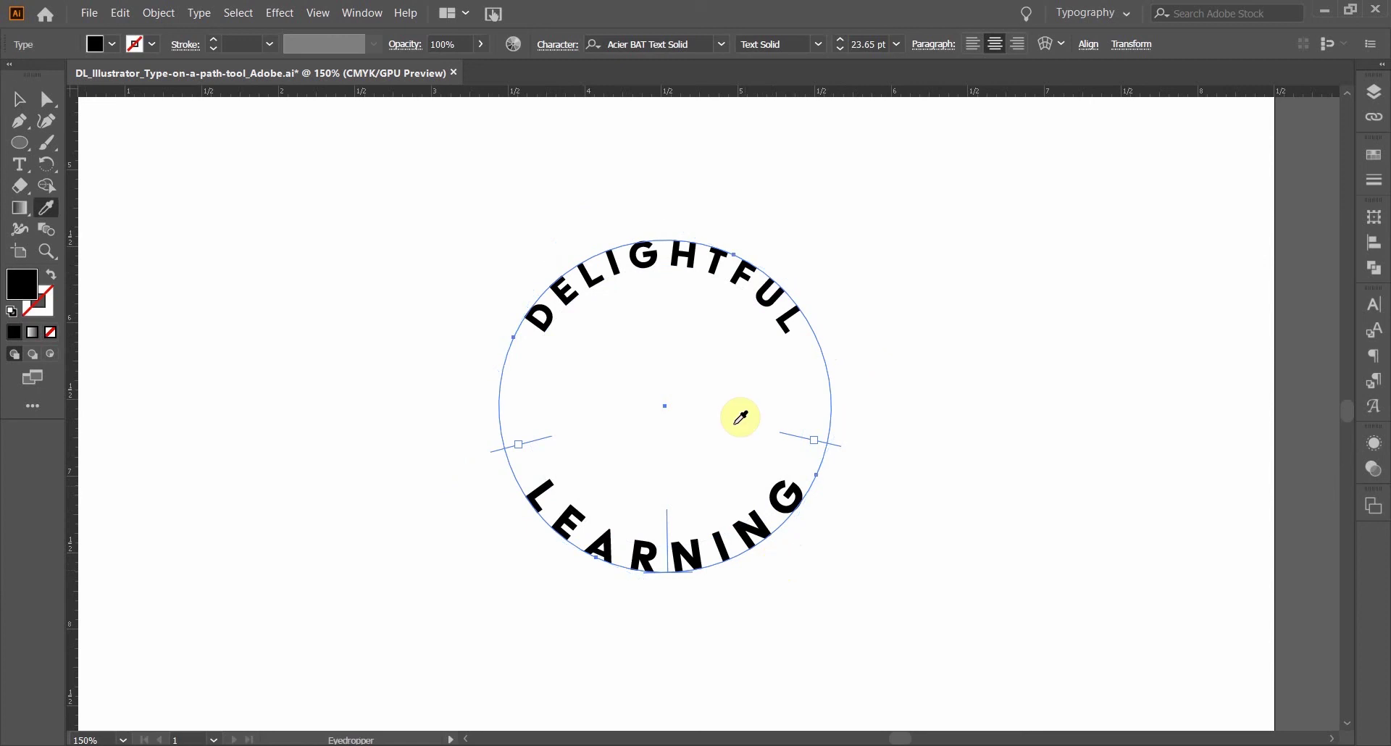
{"action": "left_click", "coordinate": [739, 279]}
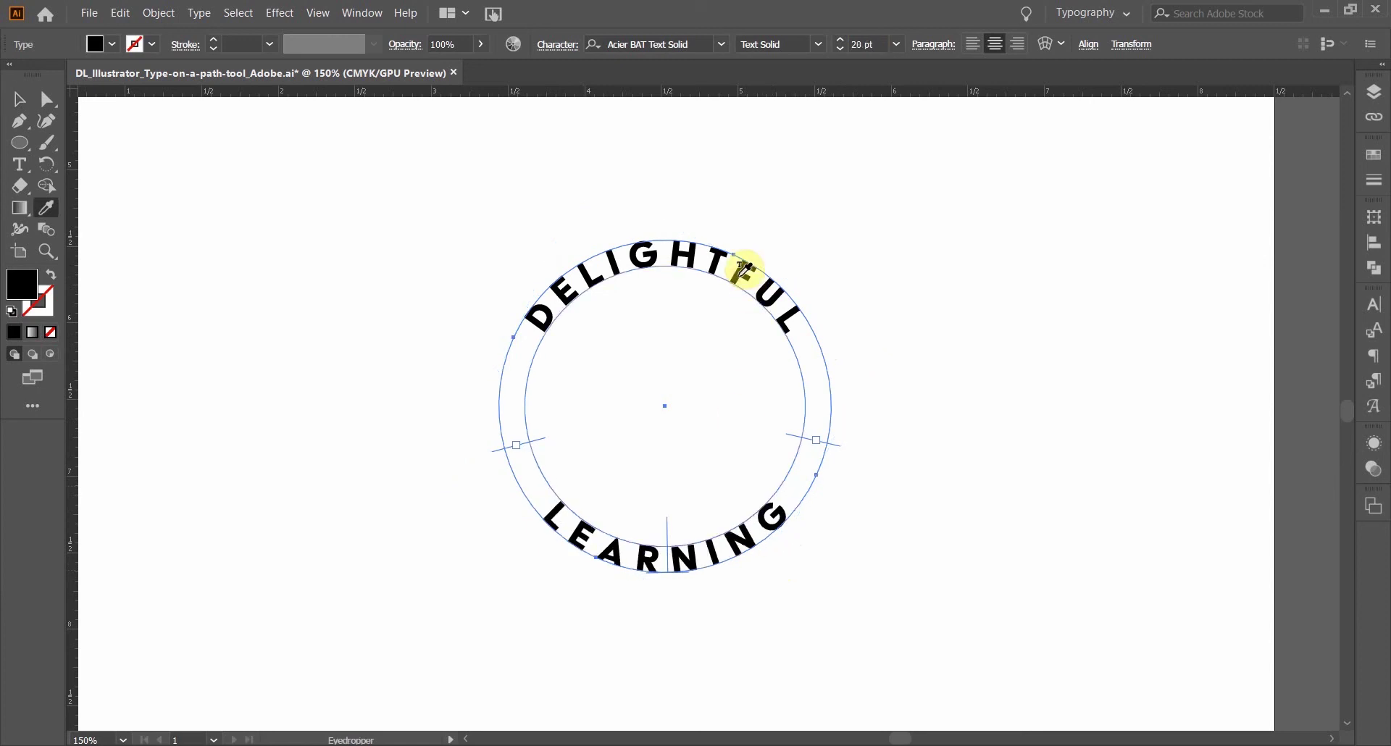
{"action": "left_click", "coordinate": [19, 99]}
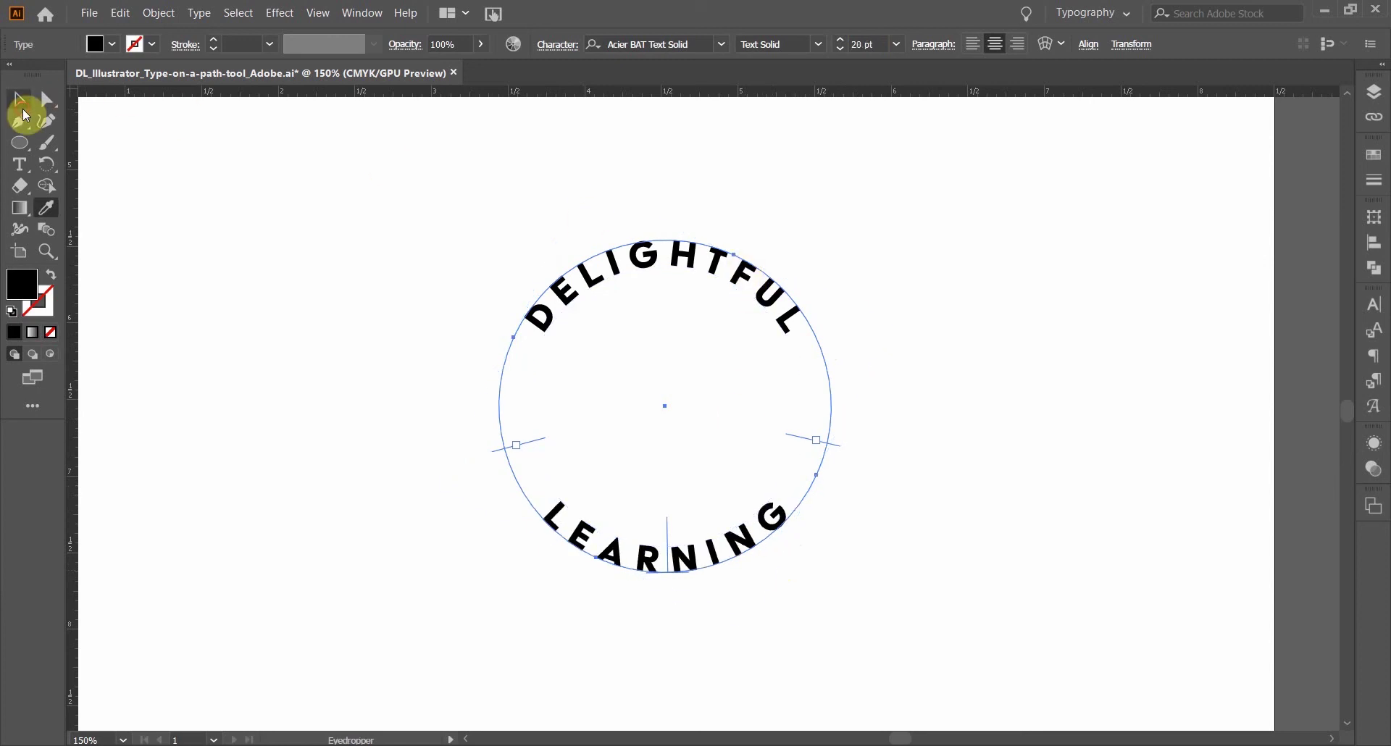
{"action": "left_click", "coordinate": [875, 585]}
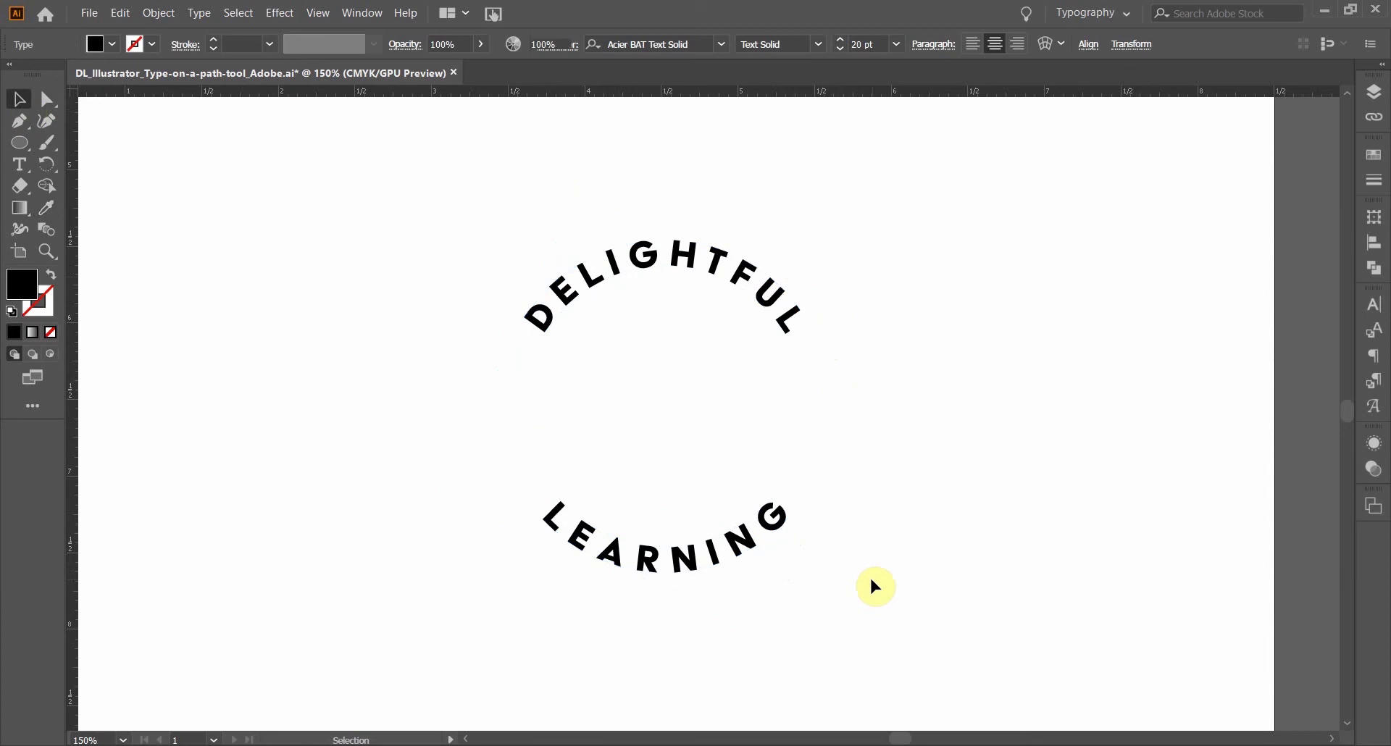
{"action": "left_click_drag", "start_coordinate": [839, 263], "coordinate": [606, 618]}
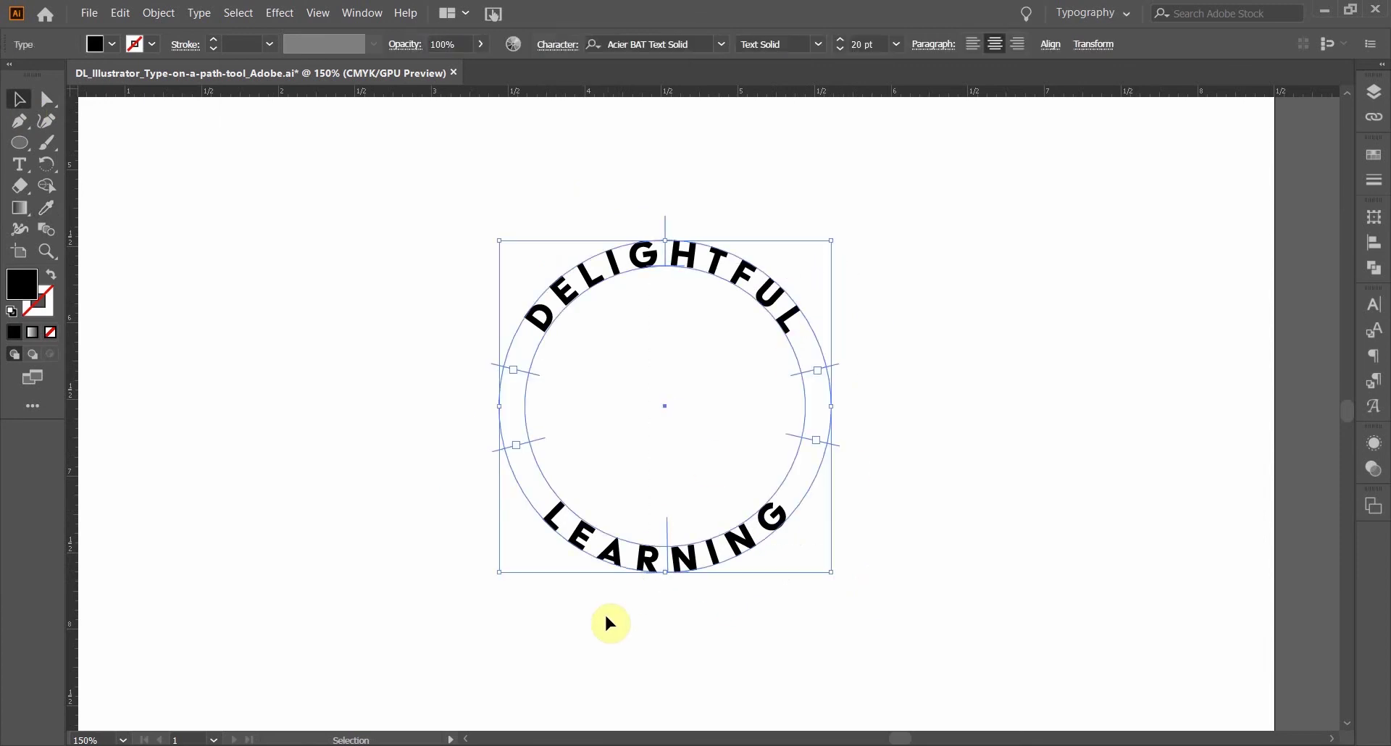